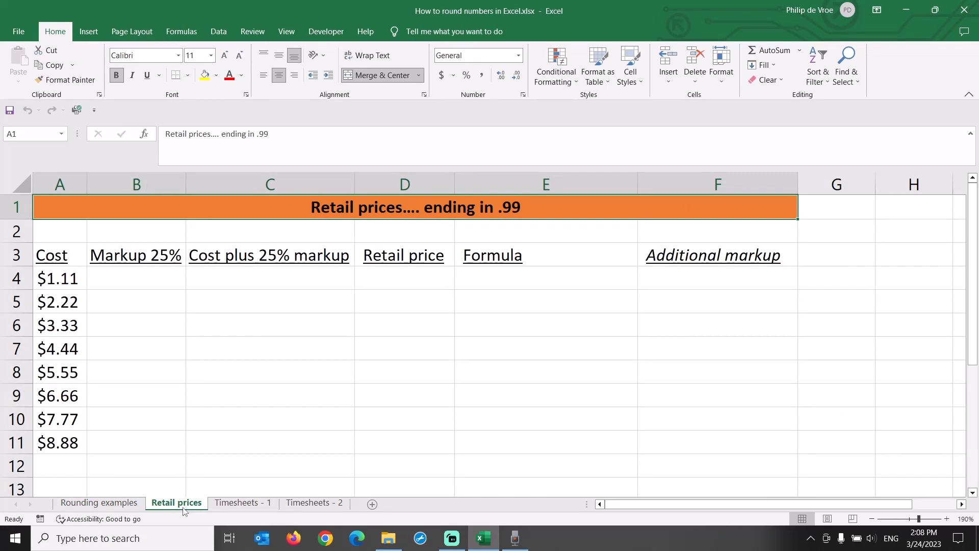
View the Timesheets - 1 sheet, return to Rounding examples and select the original number in B3.
click(243, 504)
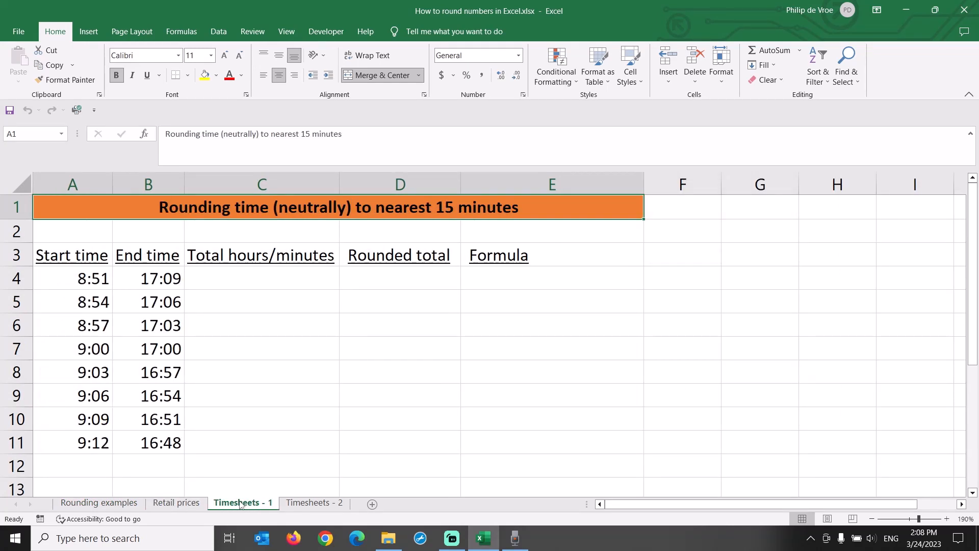
click(127, 507)
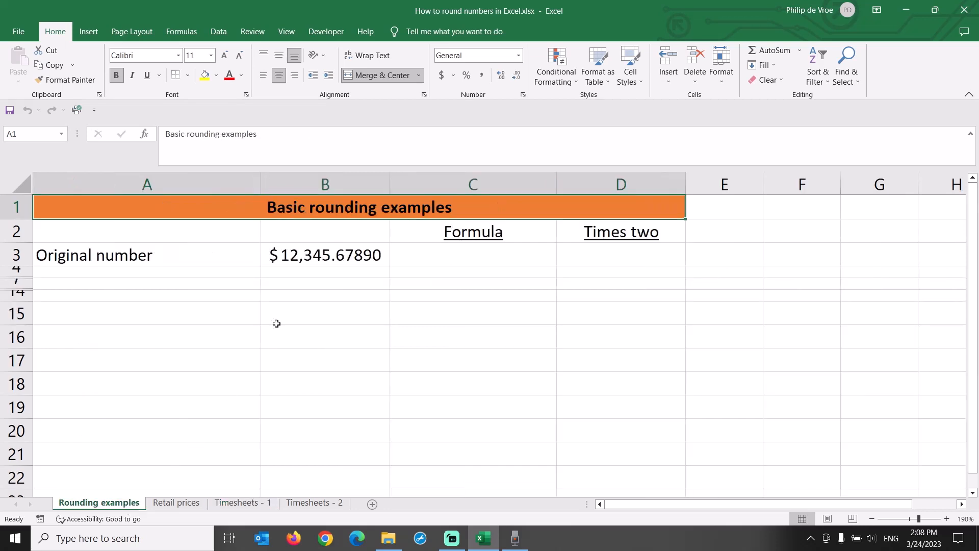
click(307, 262)
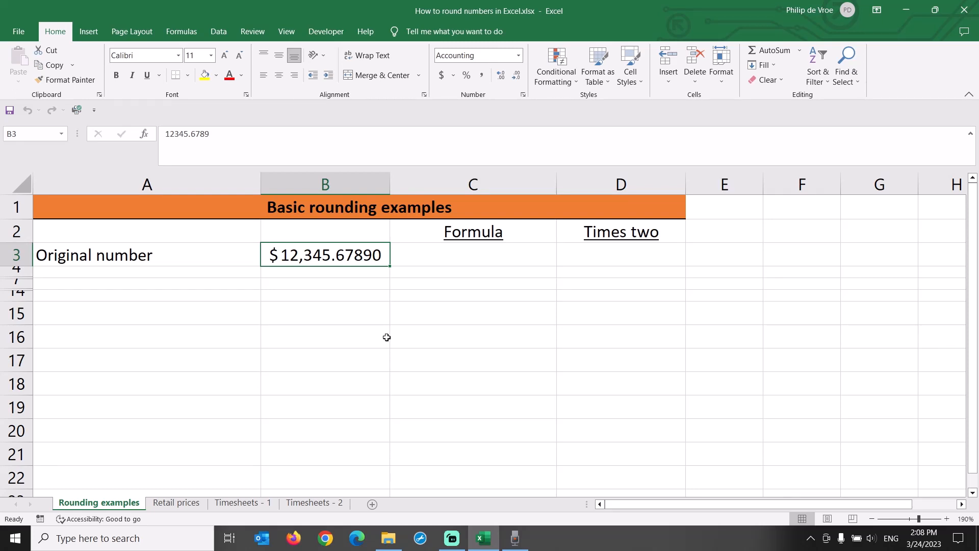
Reduce the displayed decimals of the original number in B3 to zero.
click(517, 78)
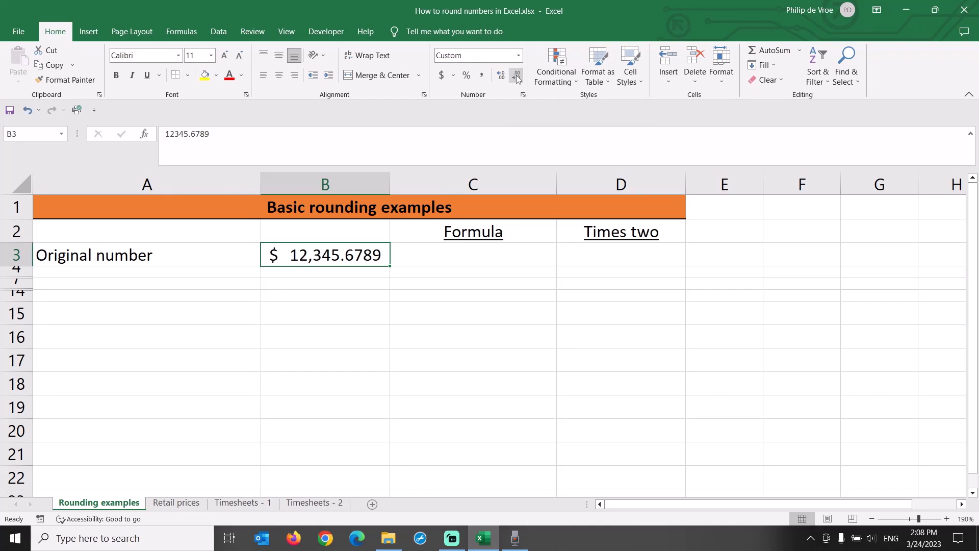
click(517, 78)
click(516, 78)
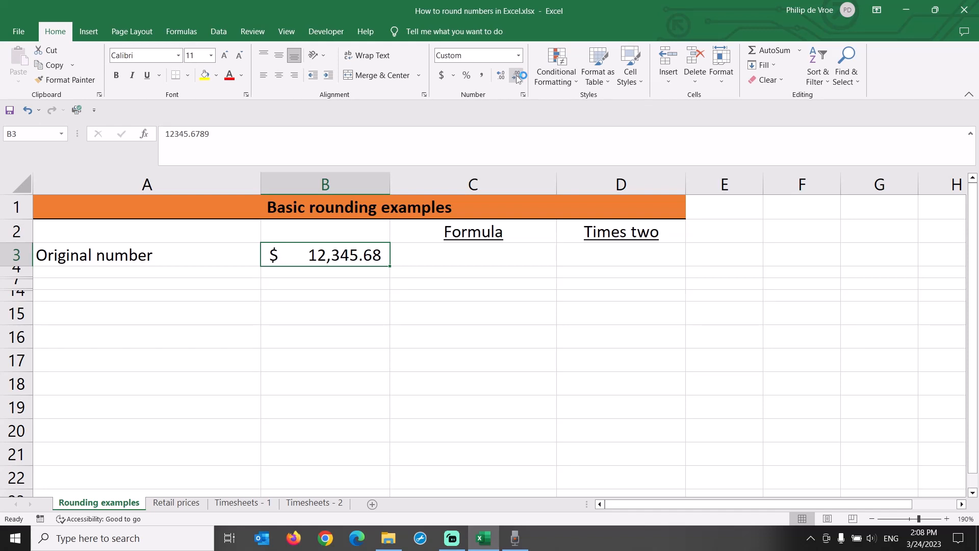
click(517, 77)
click(517, 77)
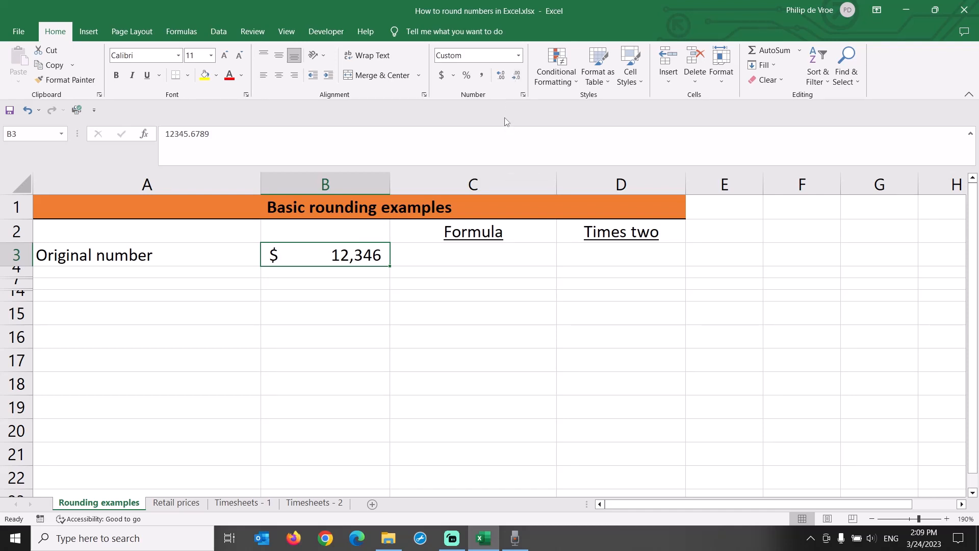
Increase the displayed decimals of the original number in B3 back to five.
click(501, 76)
click(501, 76)
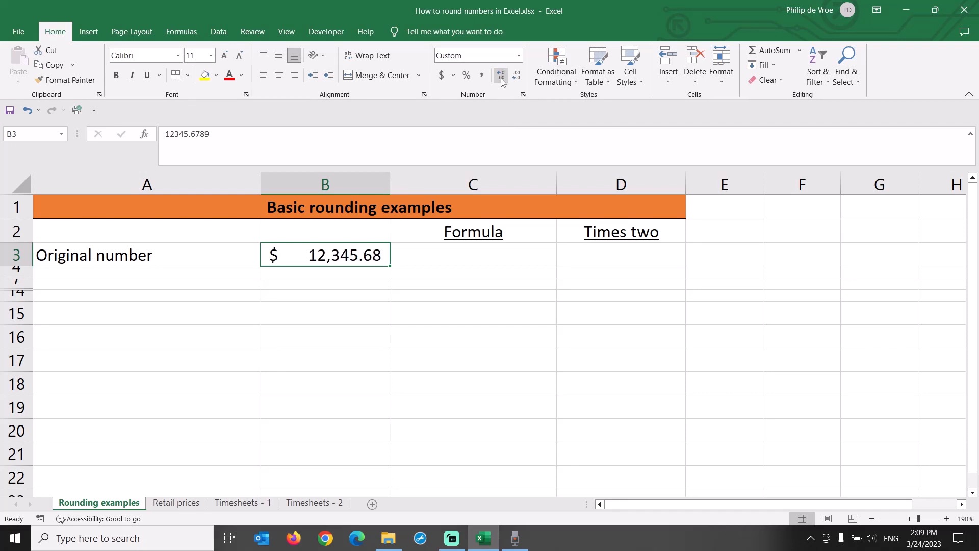
click(502, 77)
click(501, 78)
click(502, 77)
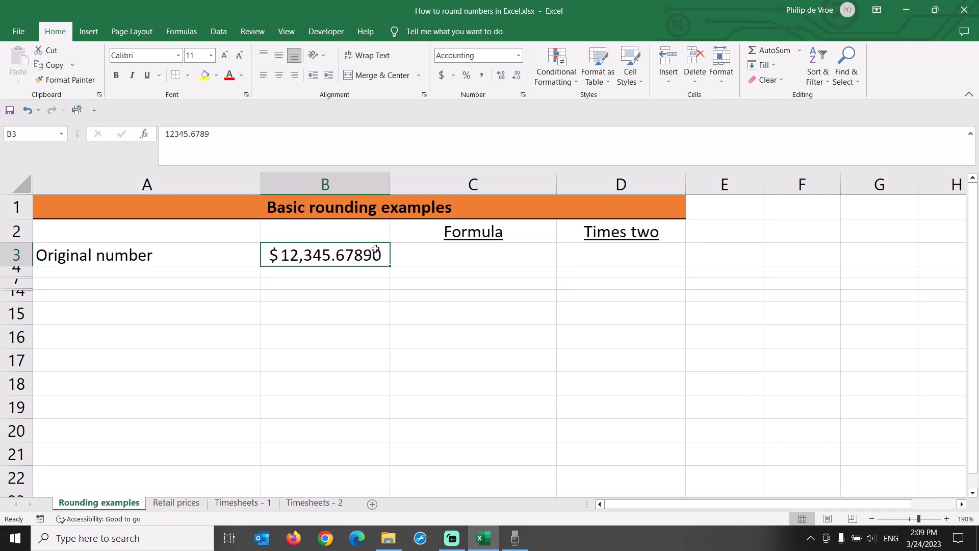
Set the Accounting number format of cell B3 to 2 decimal places through Format Cells.
right_click(358, 258)
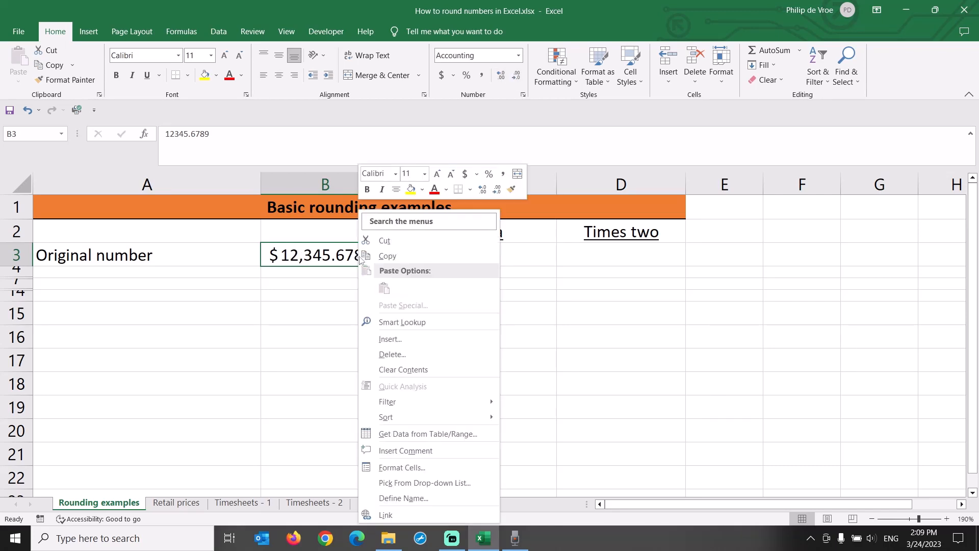
click(427, 467)
drag(440, 293, 398, 290)
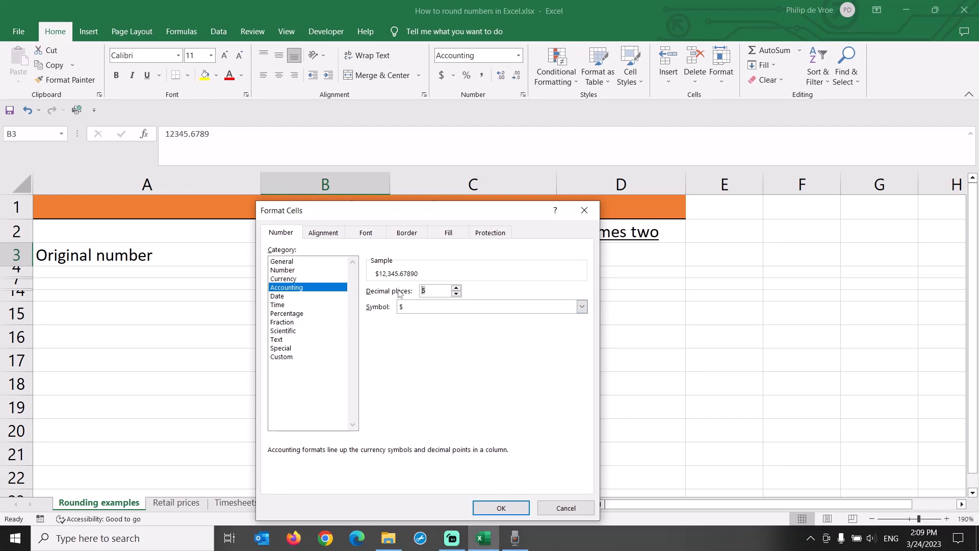
text(2)
key(Return)
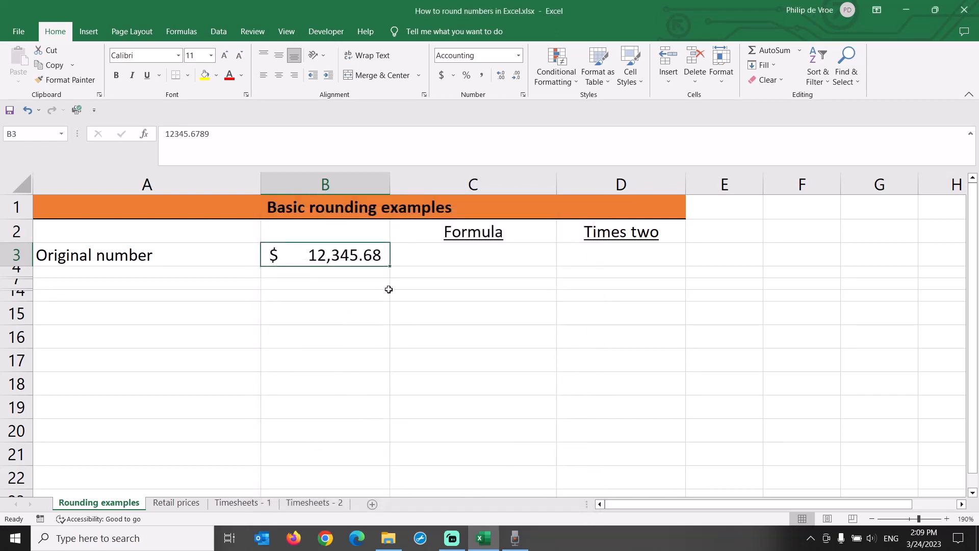
Enter None as the formula note in C3 and the formula =B3*2 in D3.
click(434, 256)
text(None)
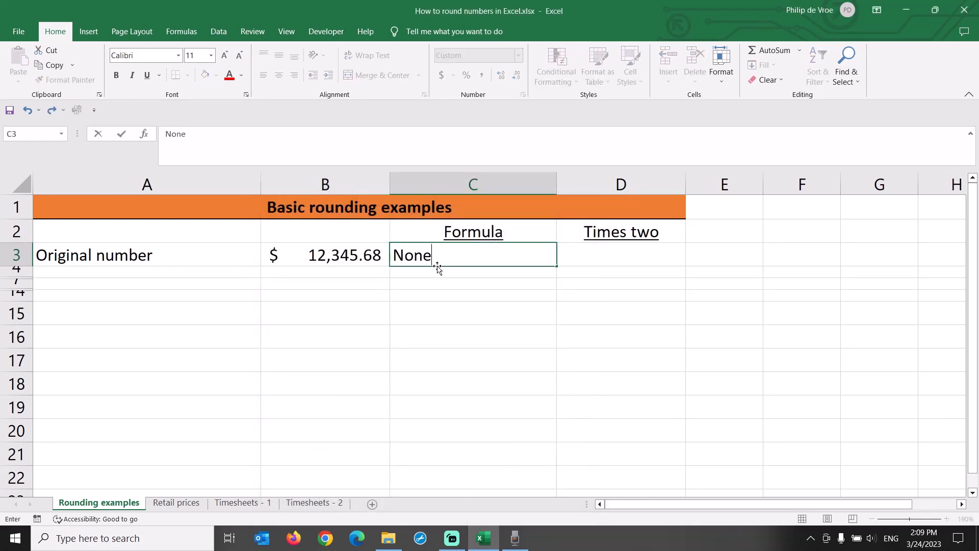
key(Tab)
text(=)
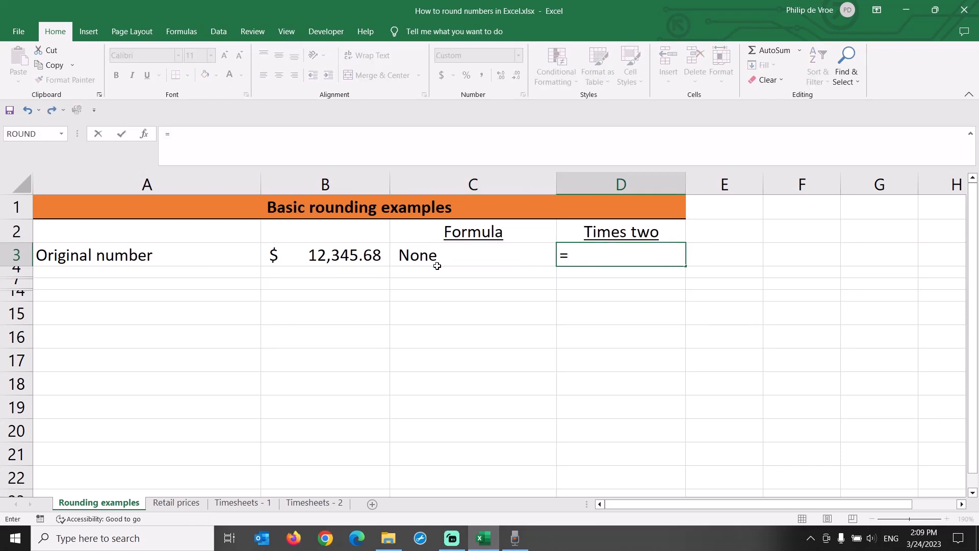
key(Left)
key(Left)
text(*2)
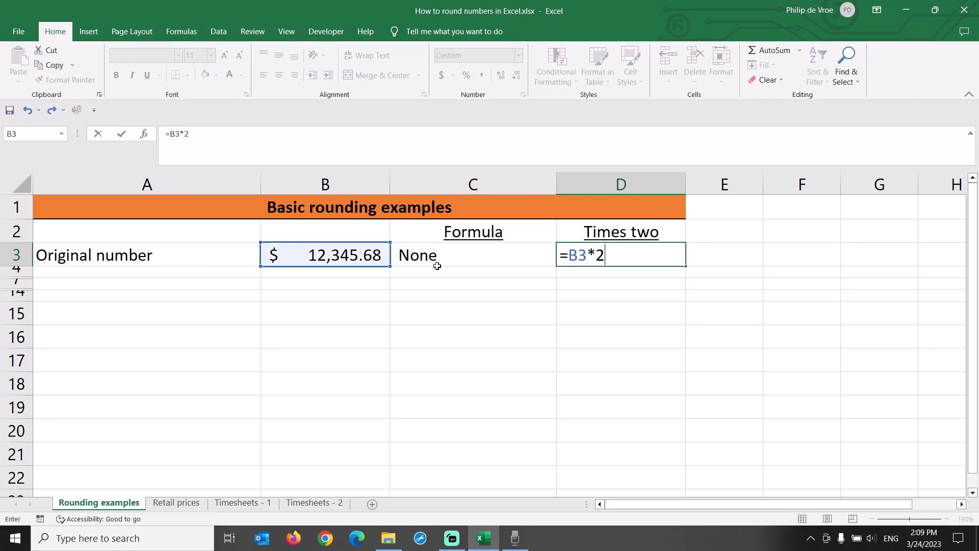
key(Return)
key(Up)
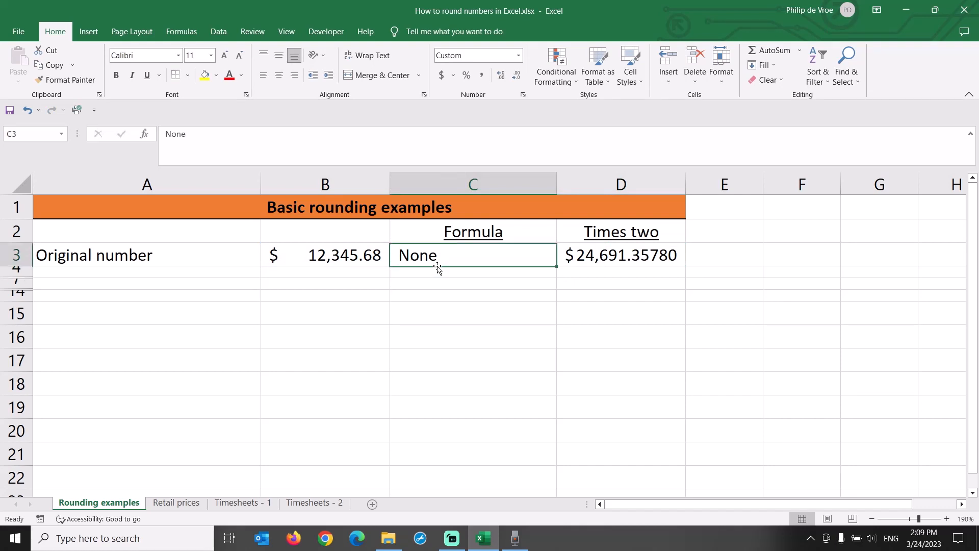
key(Right)
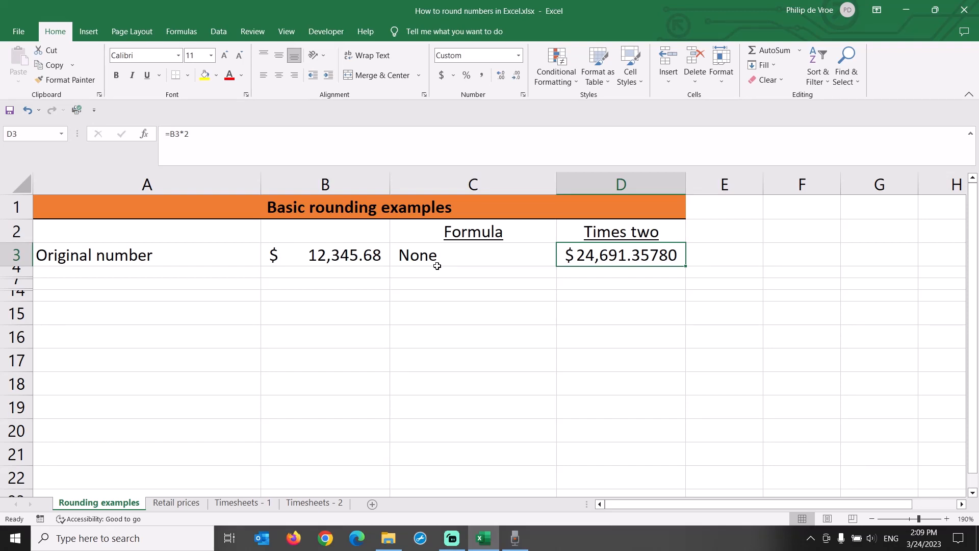
Unhide rows 5 and 6 between the narrow rows 4 and 7.
drag(17, 284, 18, 274)
right_click(18, 273)
click(91, 478)
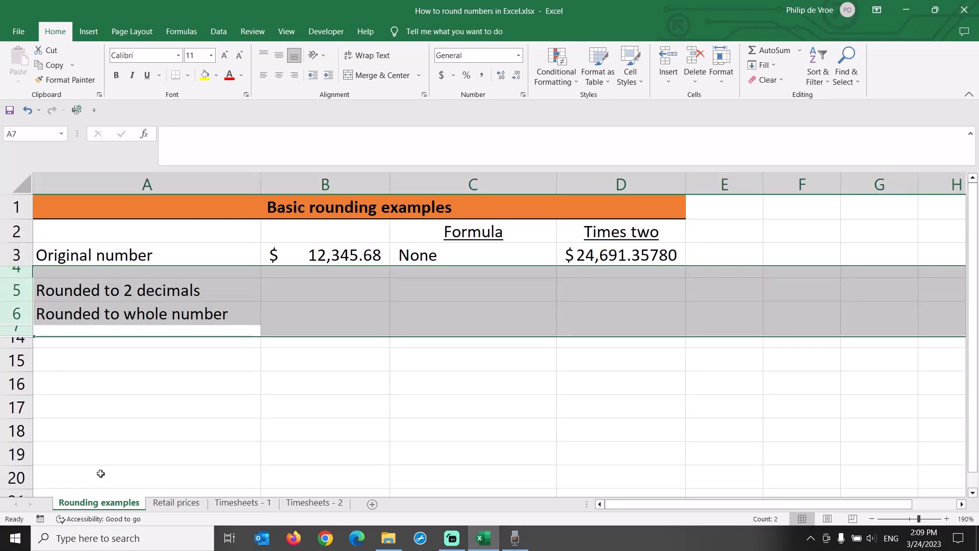
Search the function library for "round" and insert the ROUND function into cell B5.
click(314, 290)
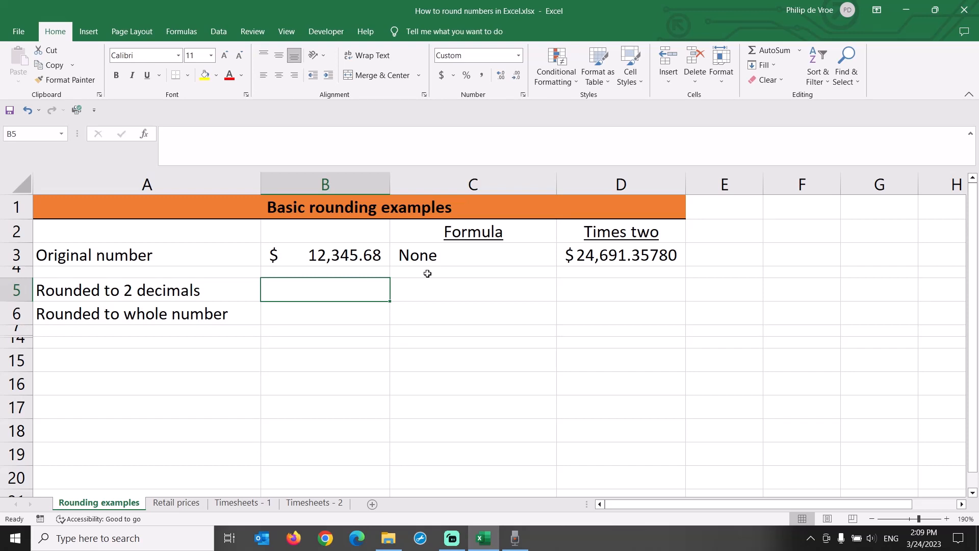
click(799, 51)
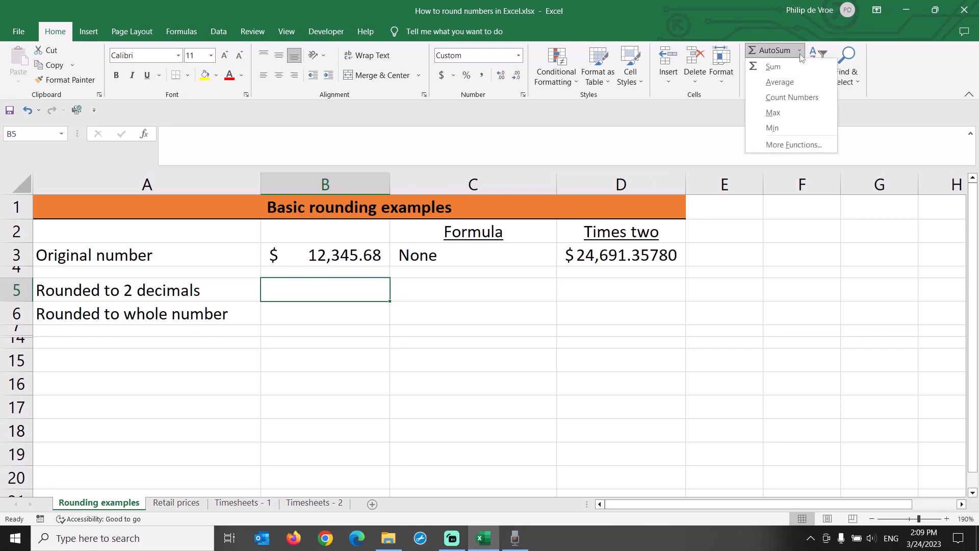
click(797, 144)
text(r)
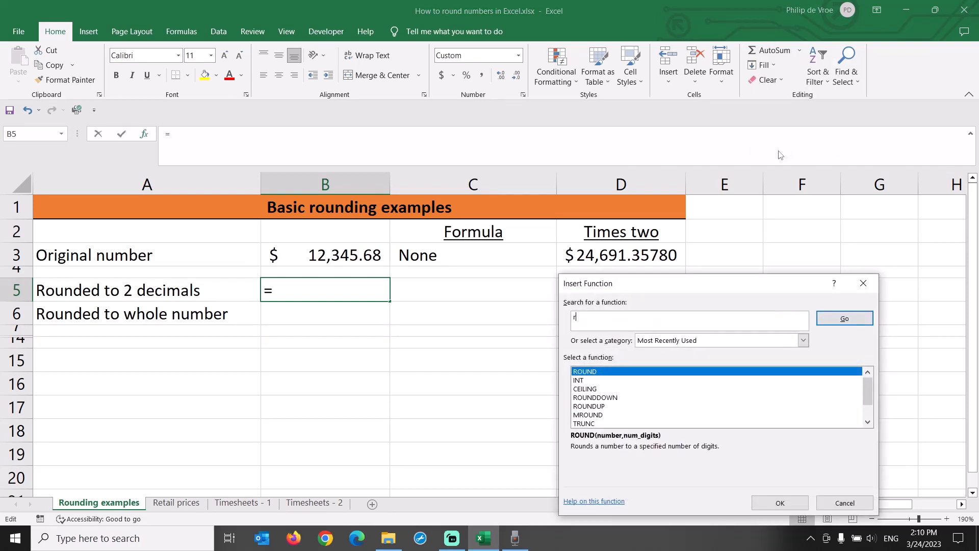
text(ound)
key(Return)
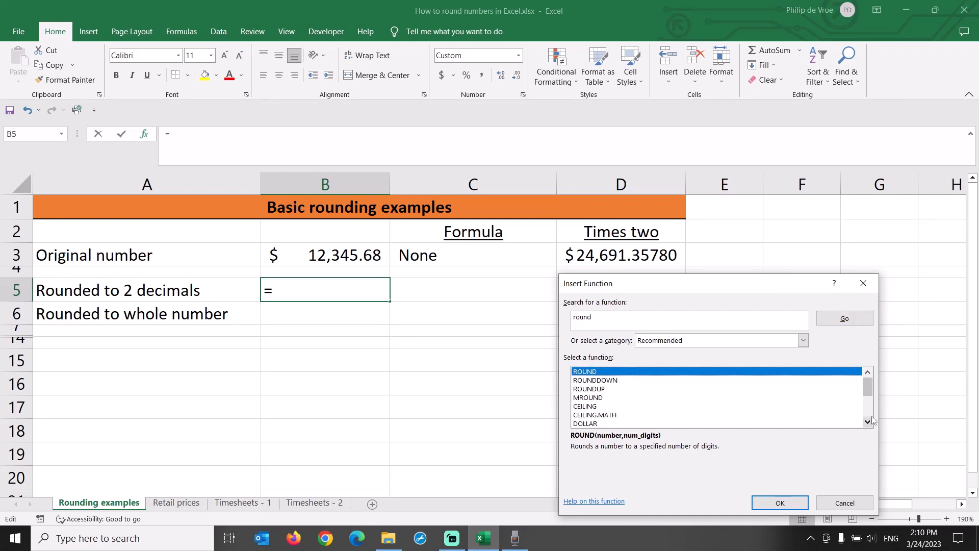
scroll(872, 420, down, 5)
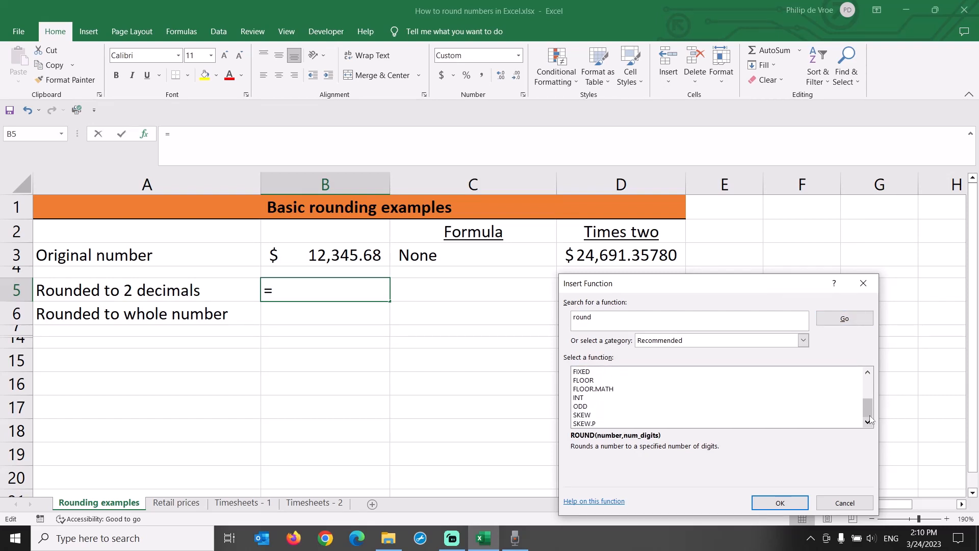
drag(870, 411, 872, 389)
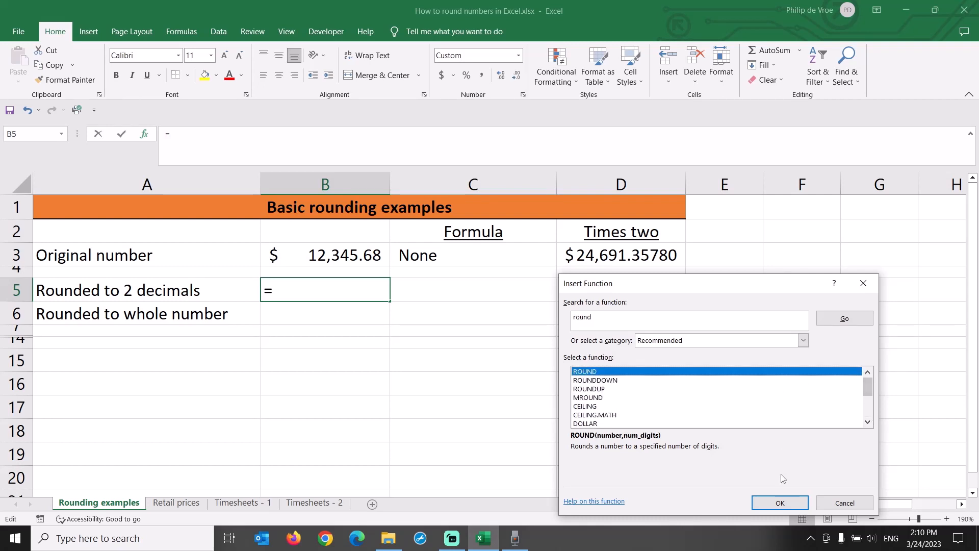
click(780, 503)
Complete the ROUND function in B5 with B$3 as the number and 2 as the number of digits.
click(369, 262)
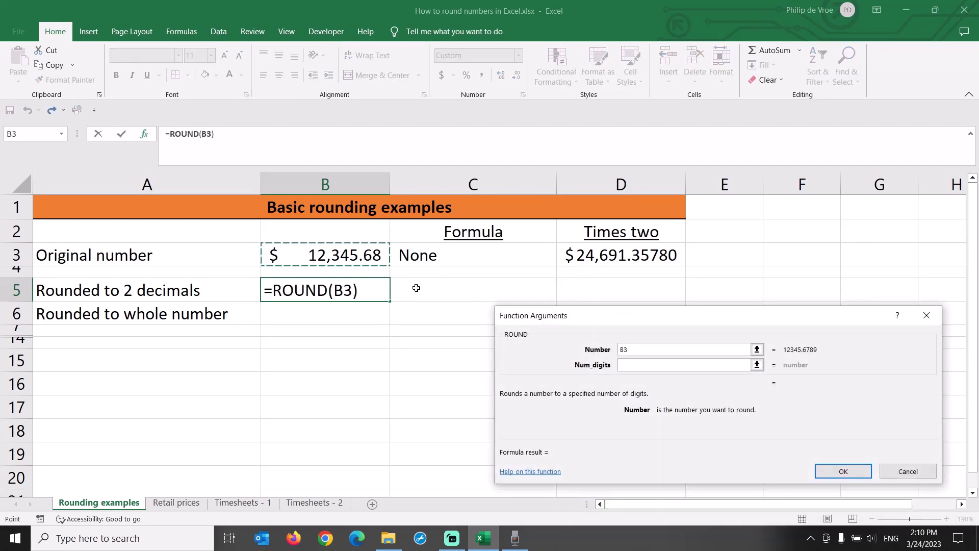
click(621, 349)
key(Right)
text($)
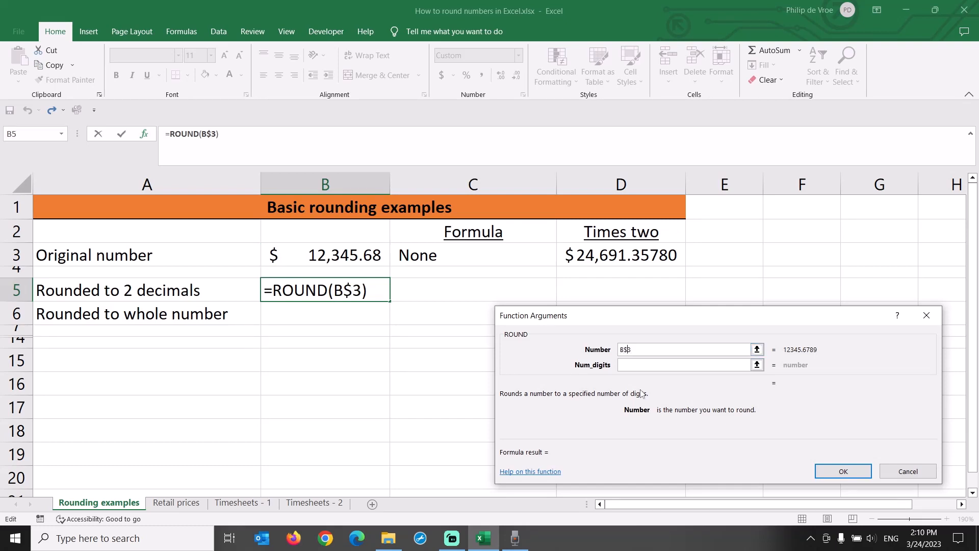
key(Tab)
text(2)
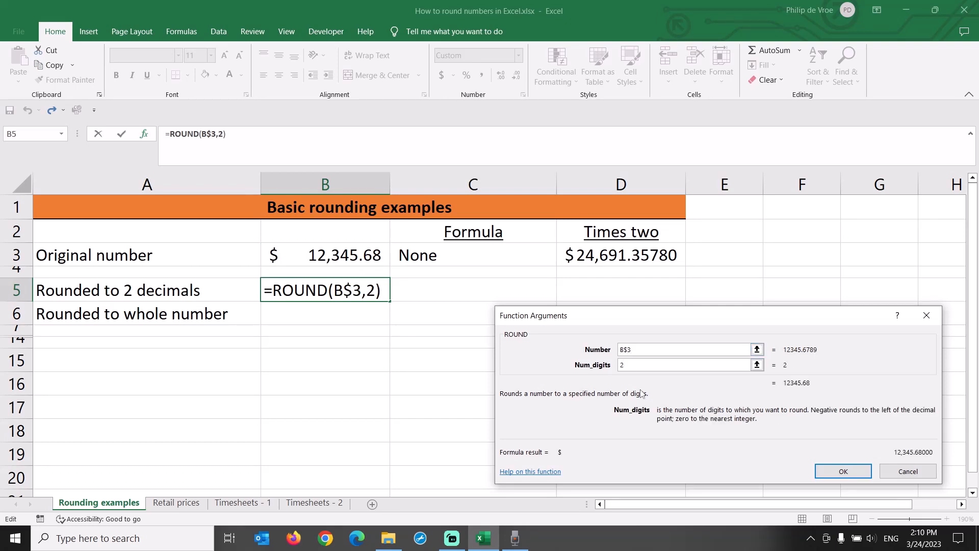
key(Return)
Enter the formula =formulatext(B5) in C5 to show the rounding formula as text.
key(Right)
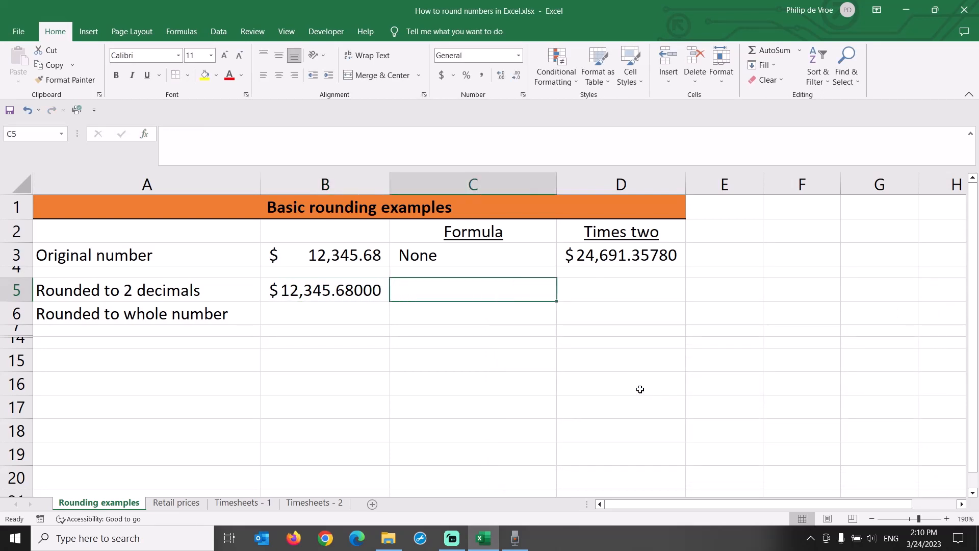
text(=formulate)
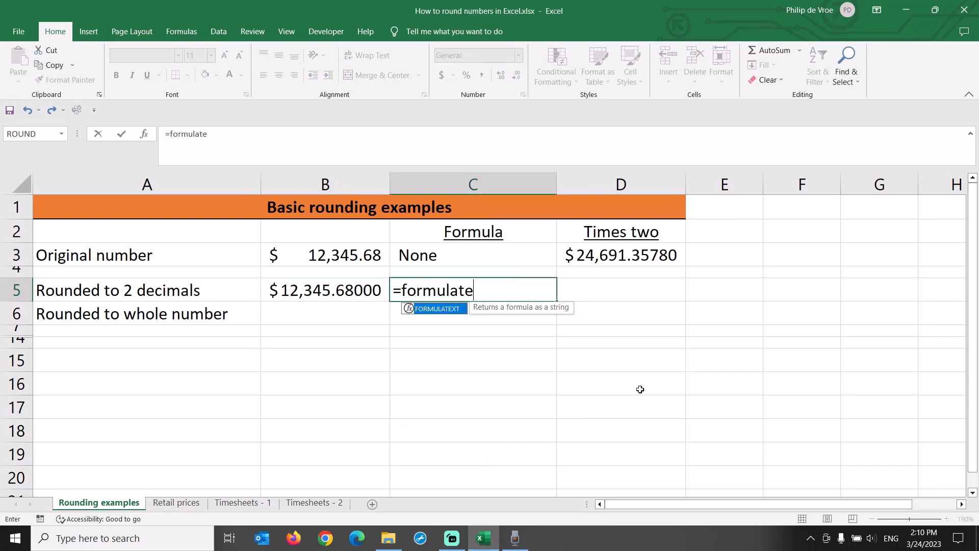
key(BackSpace)
text(x)
key(BackSpace)
text(ext()
key(Left)
key(Left)
key(Right)
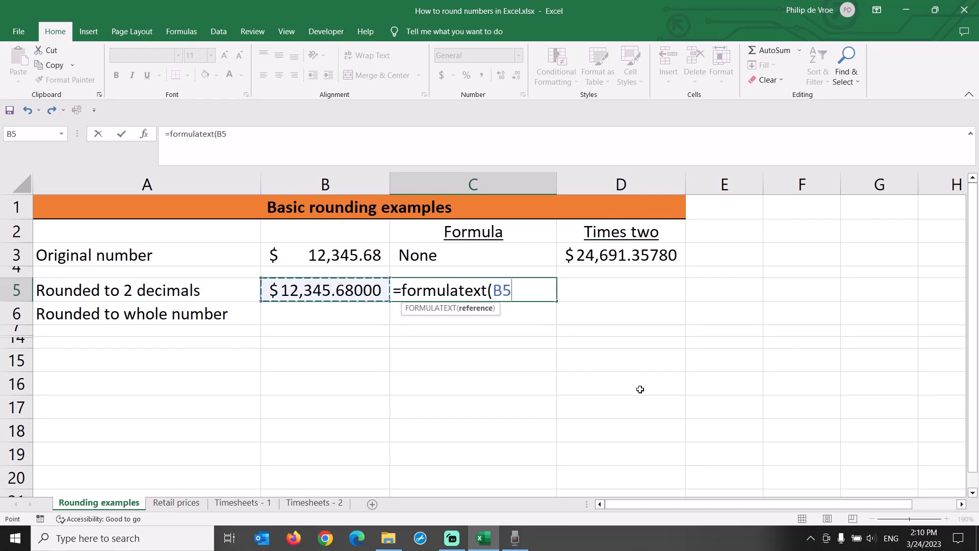
text())
key(Tab)
Copy the times-two formula from D3 to D5.
key(Up)
key(Up)
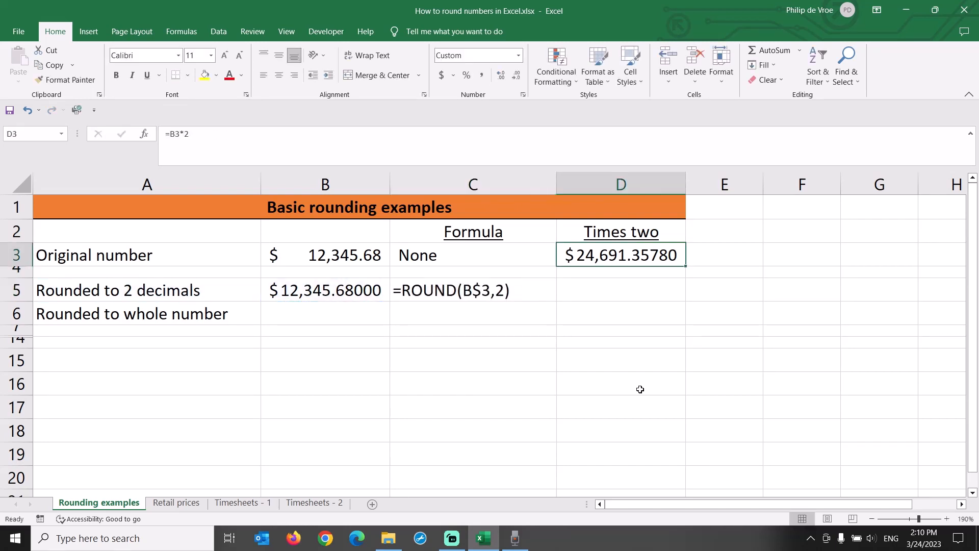
key(ctrl+c)
key(Down)
key(Down)
key(ctrl+v)
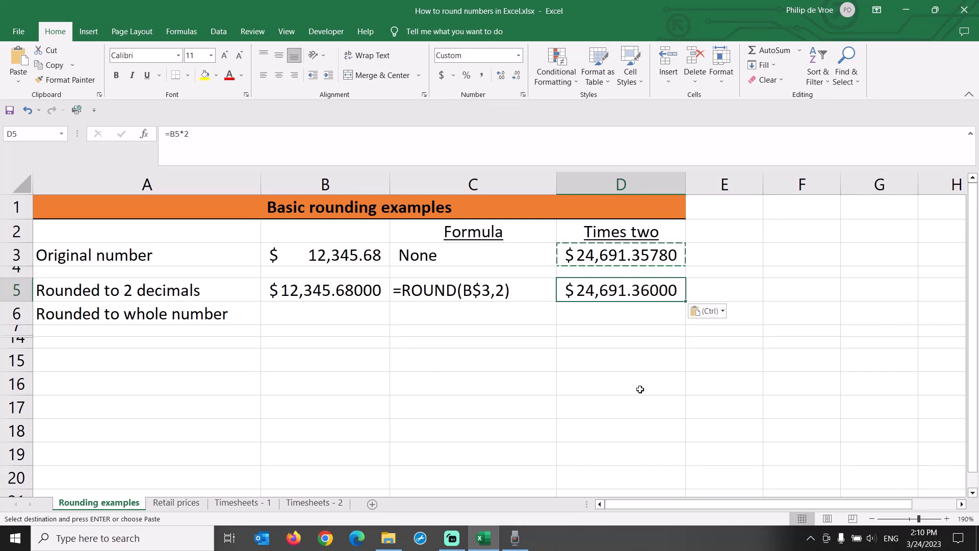
Show the original number in B3 with five decimals again and select the rounded value in B5.
click(363, 259)
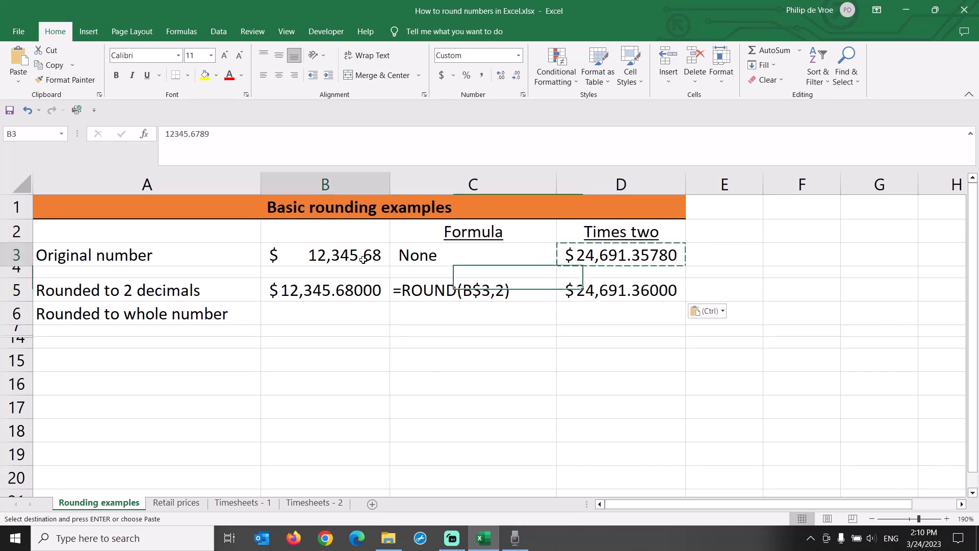
click(498, 78)
click(497, 78)
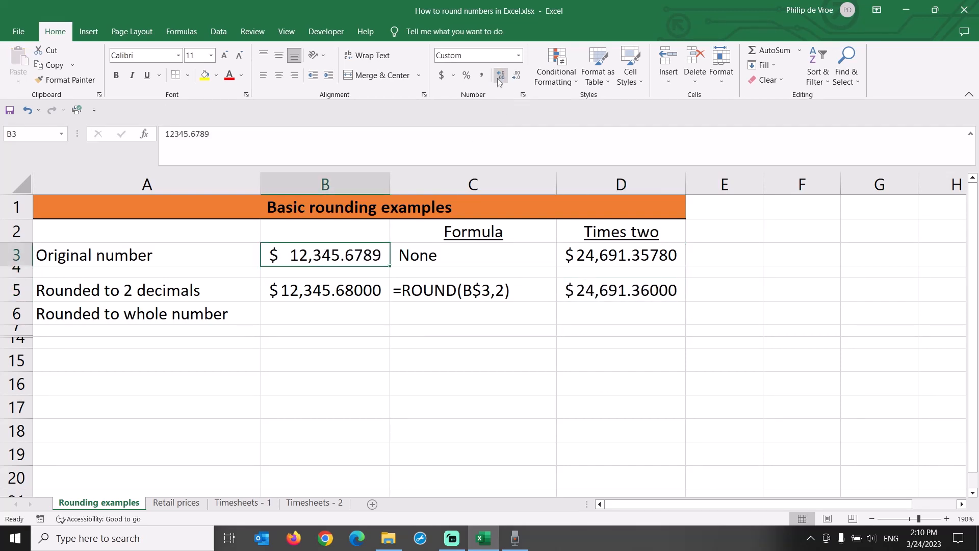
click(498, 78)
click(355, 312)
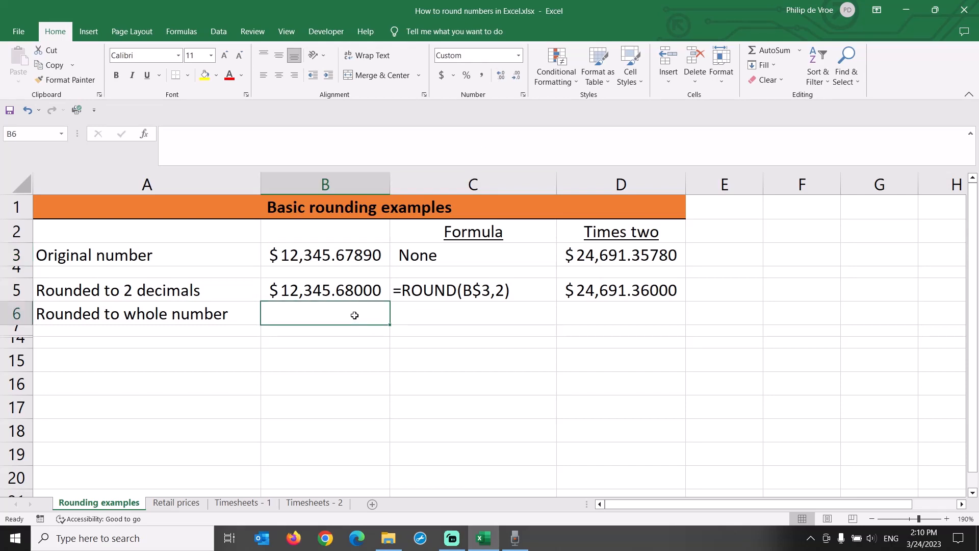
click(374, 292)
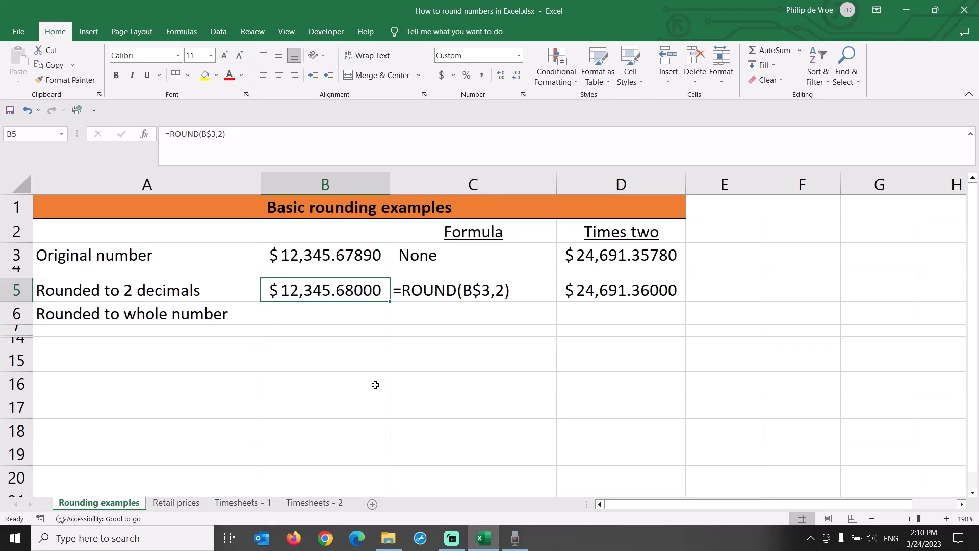
Copy the rounded value, formula text and times-two cells B5:D5 into row 6, starting at B6.
key(shift+Right)
key(shift+Right)
key(ctrl+c)
key(Down)
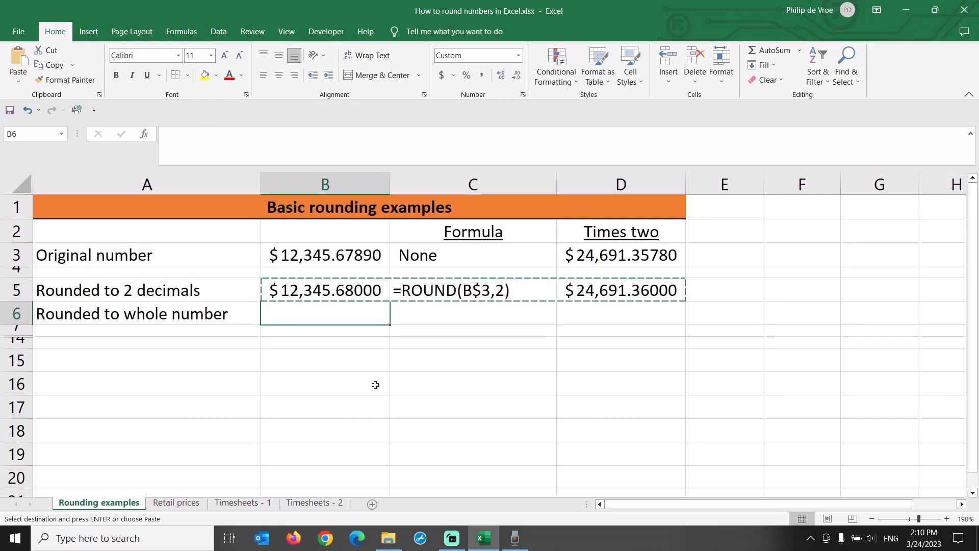
key(ctrl+v)
Set the number of digits in B6's ROUND formula to 0 so it rounds to a whole number.
click(363, 319)
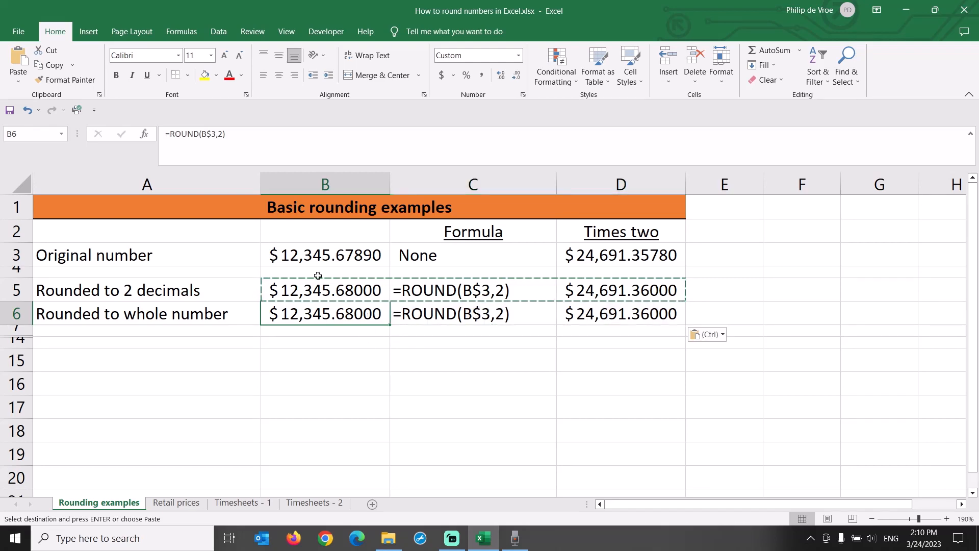
click(223, 134)
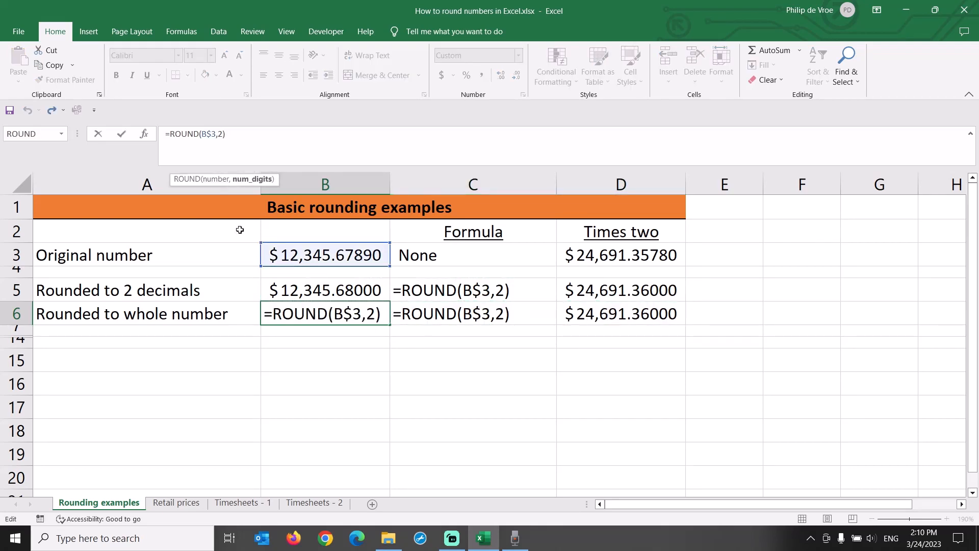
key(BackSpace)
text(0)
key(Return)
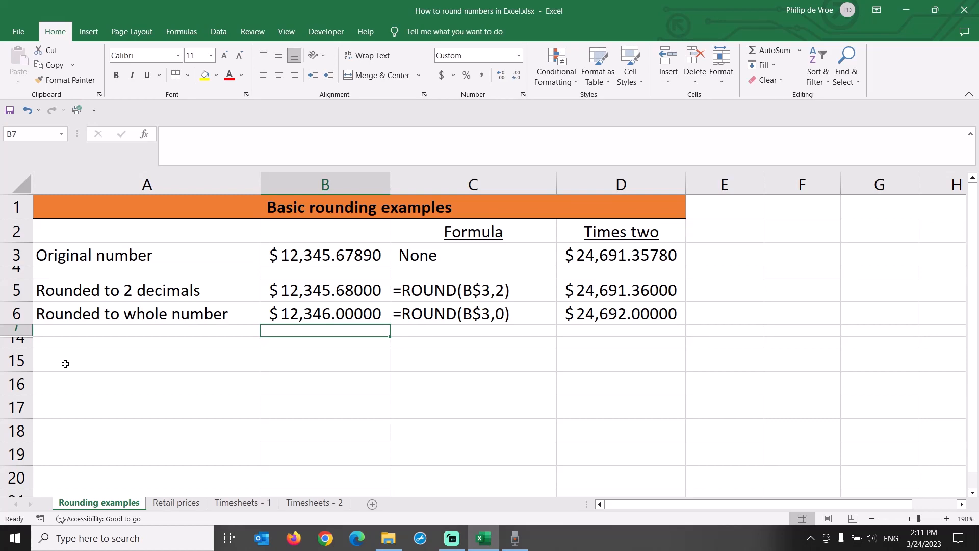
Unhide the hidden rows between rows 7 and 14.
click(22, 341)
drag(23, 341, 21, 331)
right_click(21, 333)
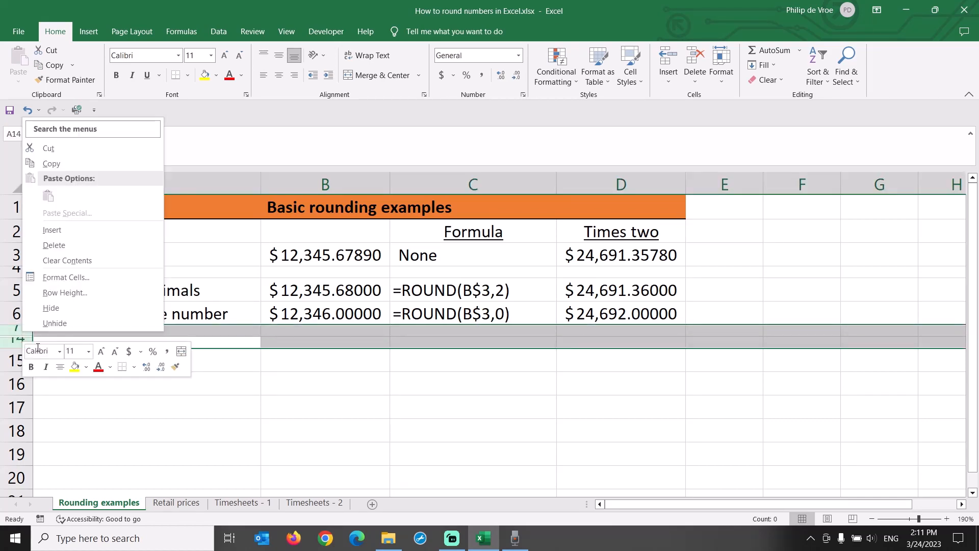
click(71, 325)
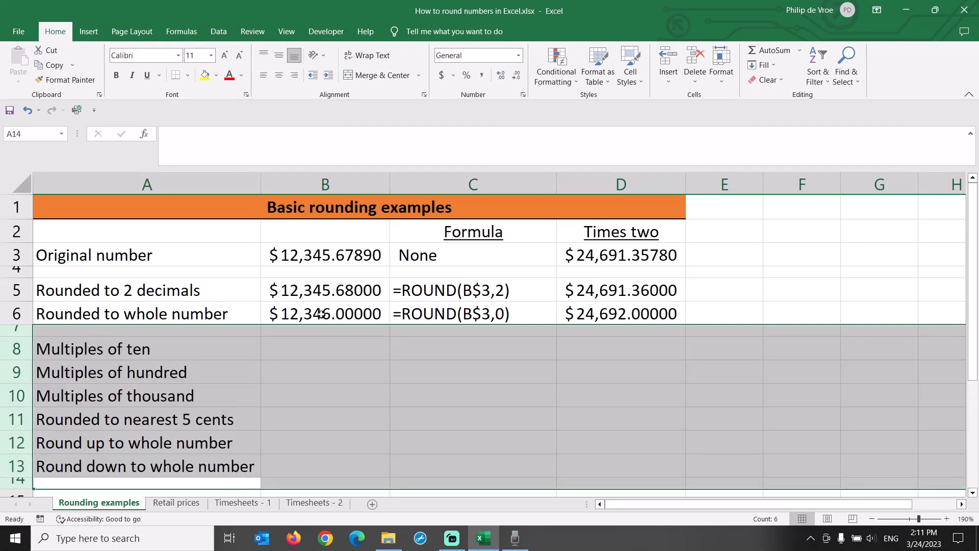
Copy the whole-number rounding cells B6:D6 into the Multiples of ten row, starting at B8.
click(321, 316)
key(shift+Right)
key(shift+Right)
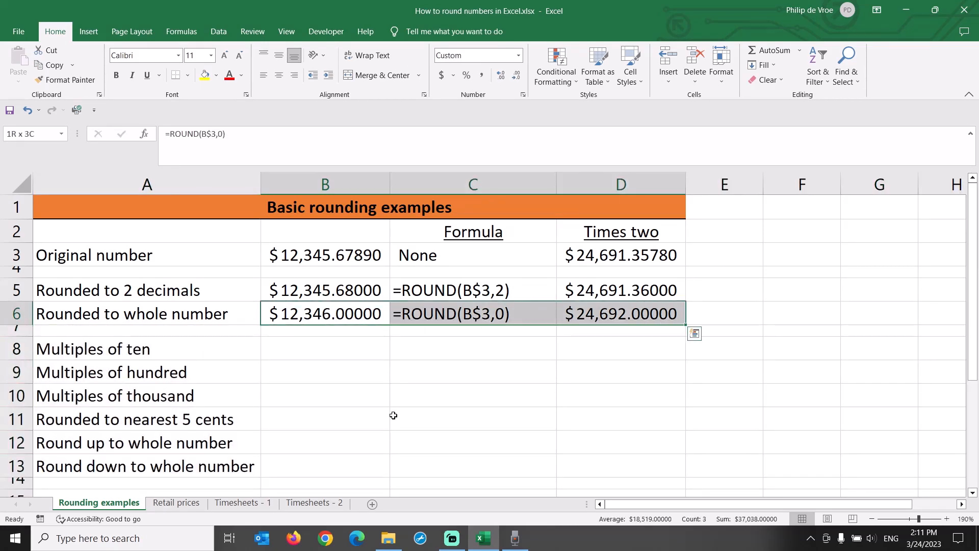
key(ctrl+c)
key(Down)
key(Down)
key(ctrl+v)
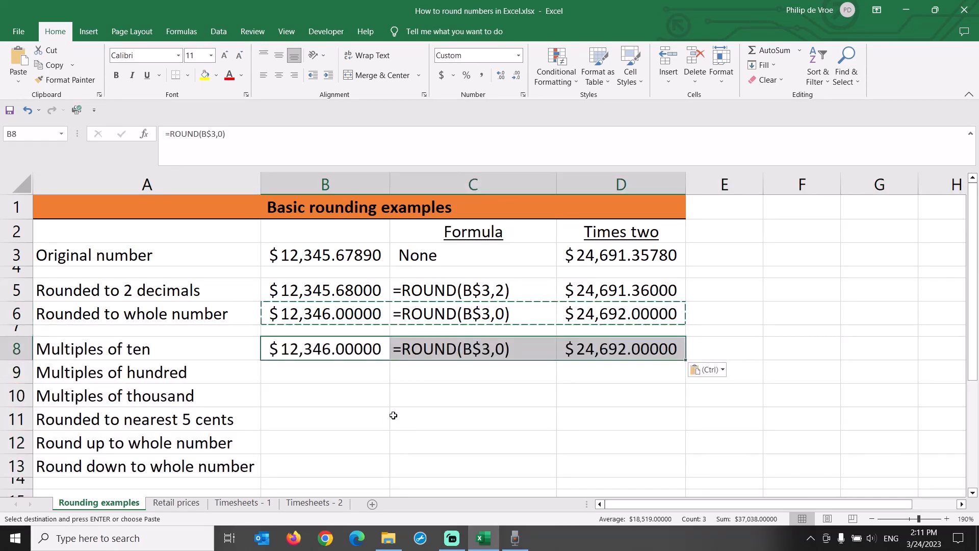
Set the number of digits in B8's ROUND formula to -1 to round to multiples of ten.
key(shift+Left)
key(shift+Left)
key(F2)
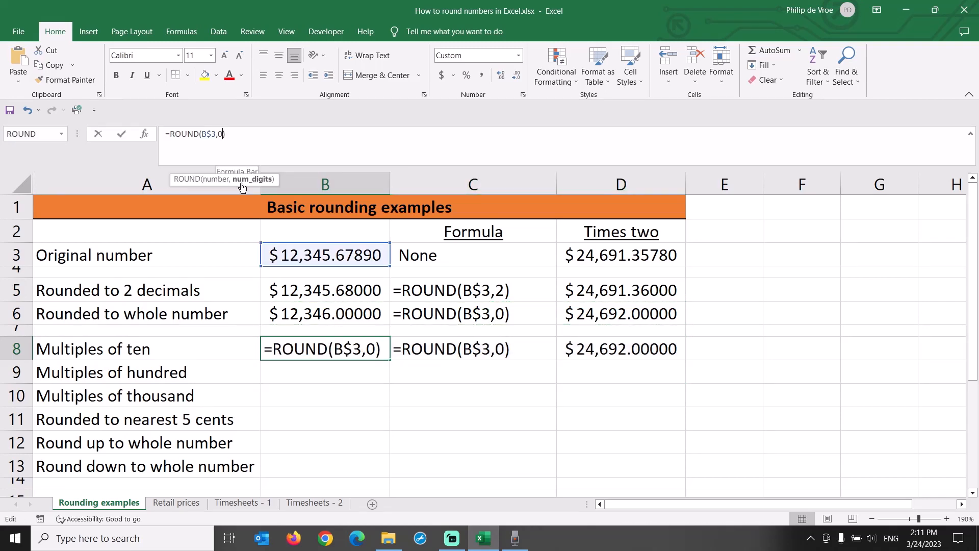
key(Left)
key(BackSpace)
text(-1)
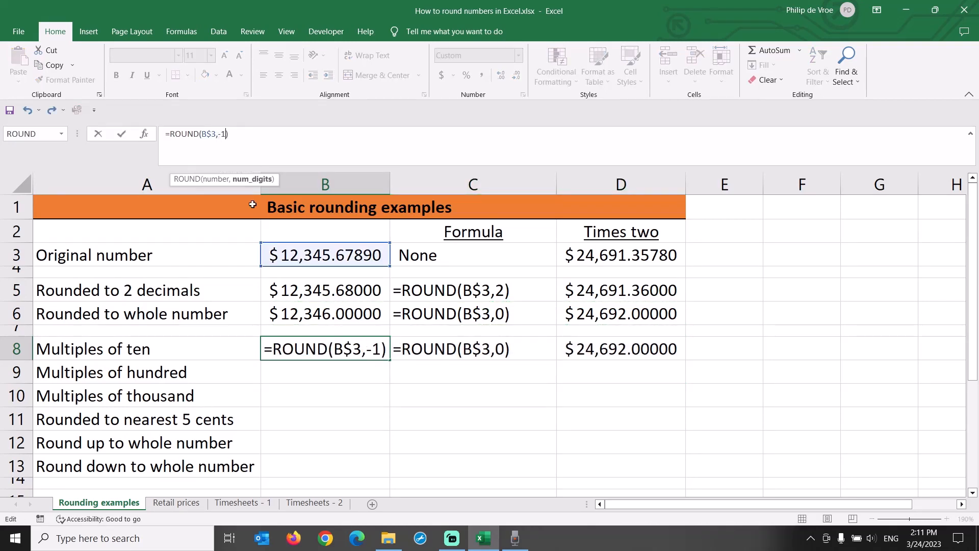
key(Return)
Copy the Multiples of ten cells B8:D8 into the Multiples of hundred row, starting at B9.
key(Up)
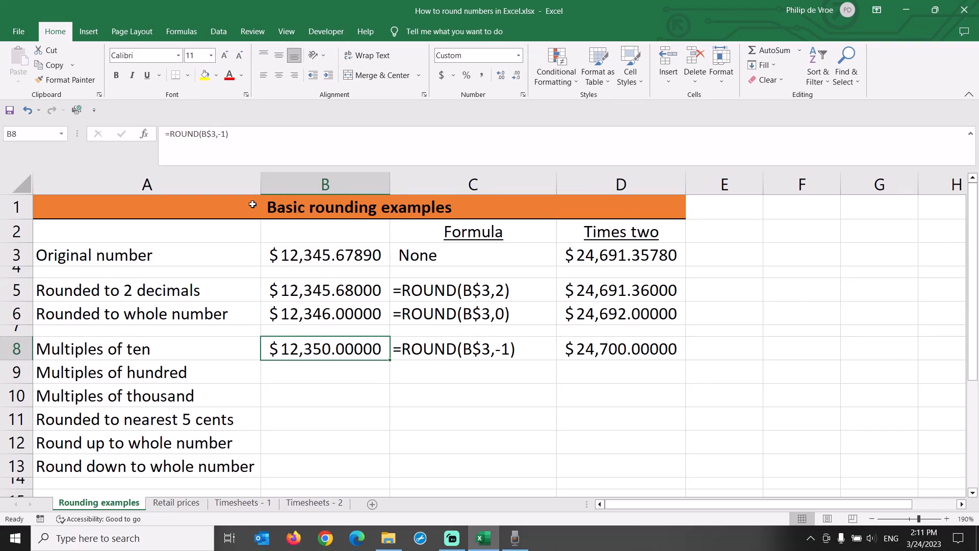
key(shift+Right)
key(shift+Right)
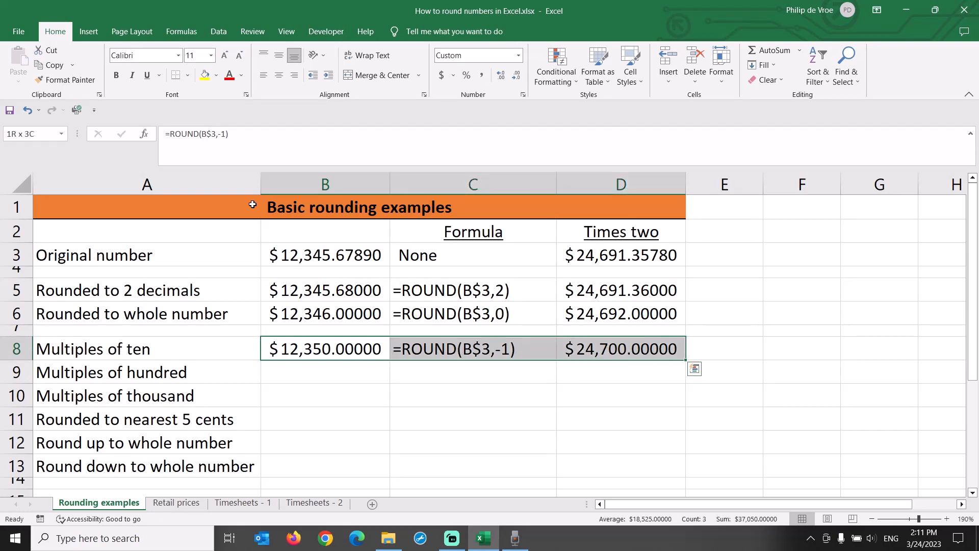
key(ctrl+c)
key(Down)
key(ctrl+v)
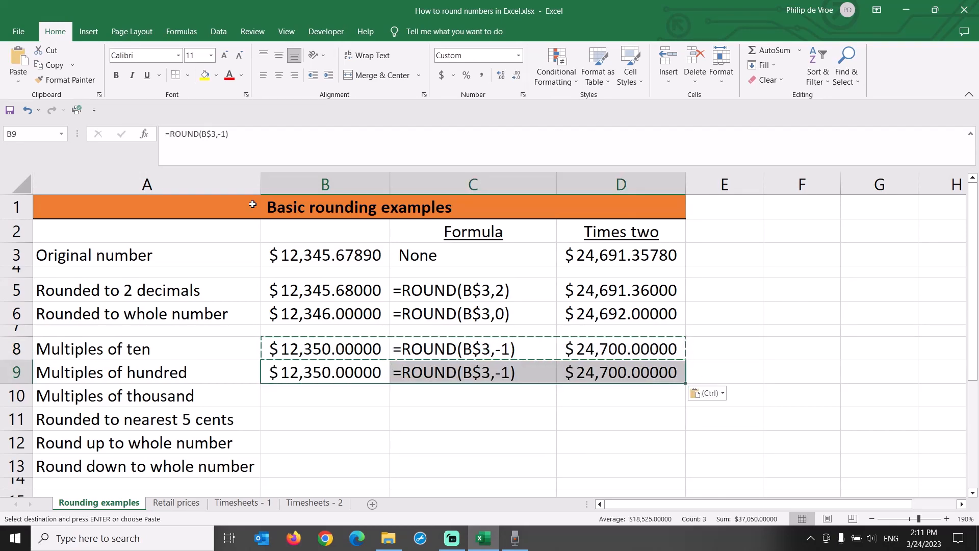
Set the number of digits in B9's ROUND formula to -2 to round to multiples of a hundred.
click(316, 372)
click(222, 134)
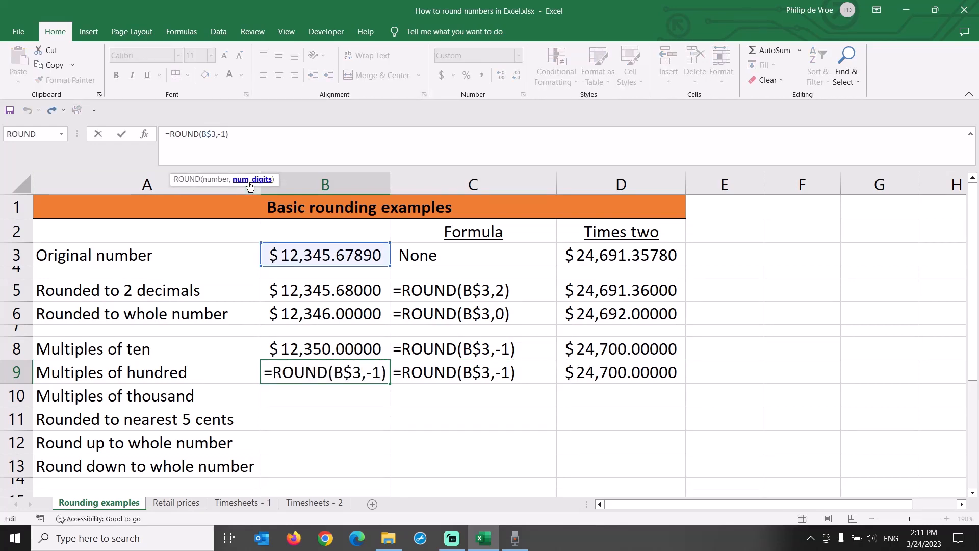
key(Delete)
text(2)
key(Return)
Copy the Multiples of hundred cells B9:D9 into the Multiples of thousand row, starting at B10.
key(Up)
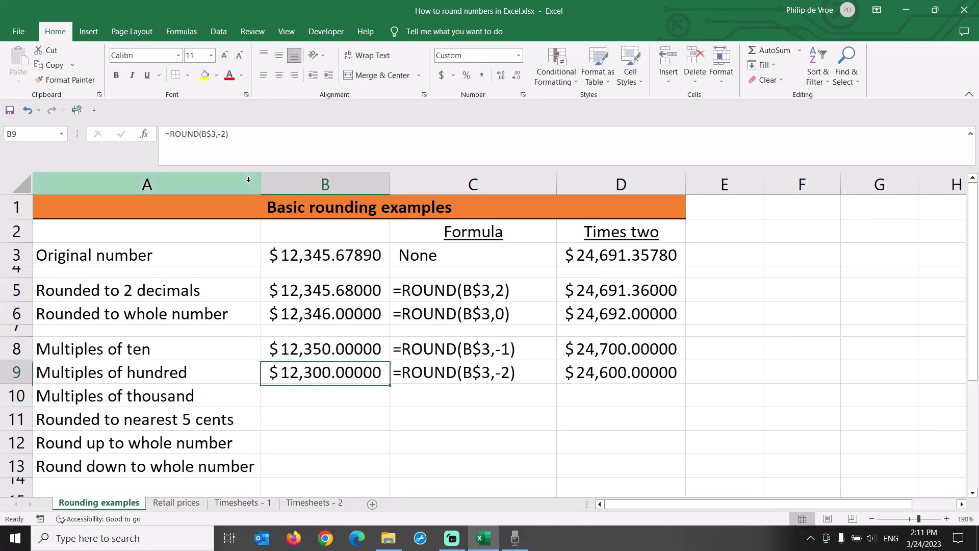
key(shift+Right)
key(shift+Right)
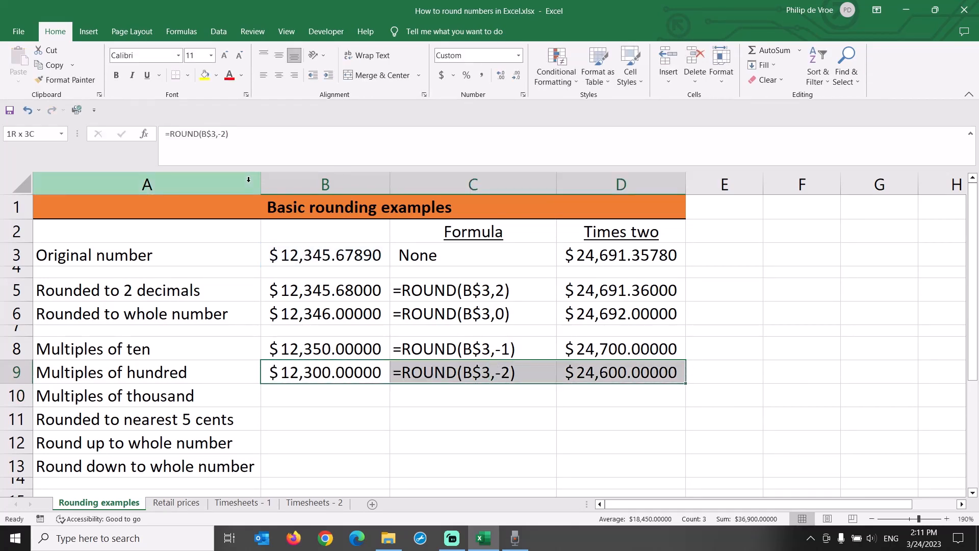
key(ctrl+c)
key(Down)
key(ctrl+v)
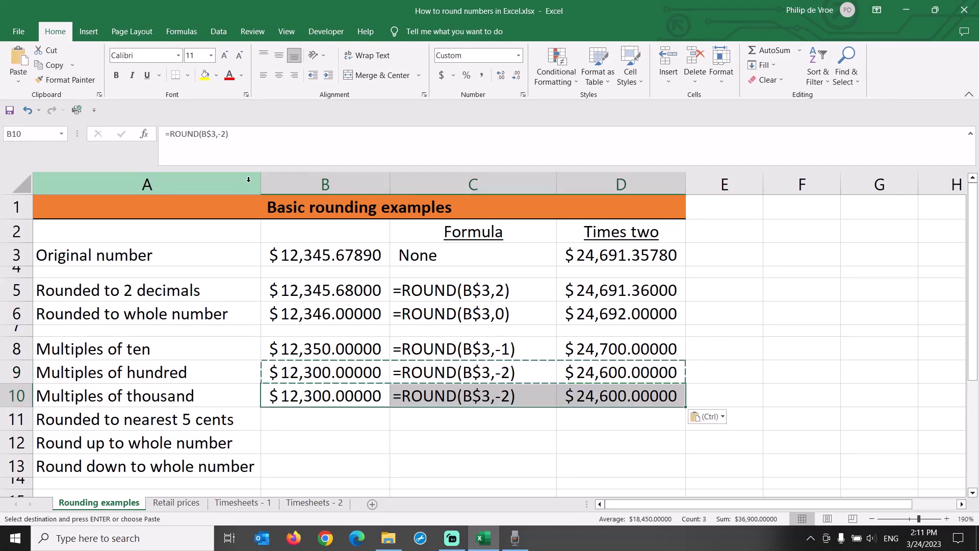
Set the number of digits in B10's ROUND formula to -3 to round to multiples of a thousand.
key(F2)
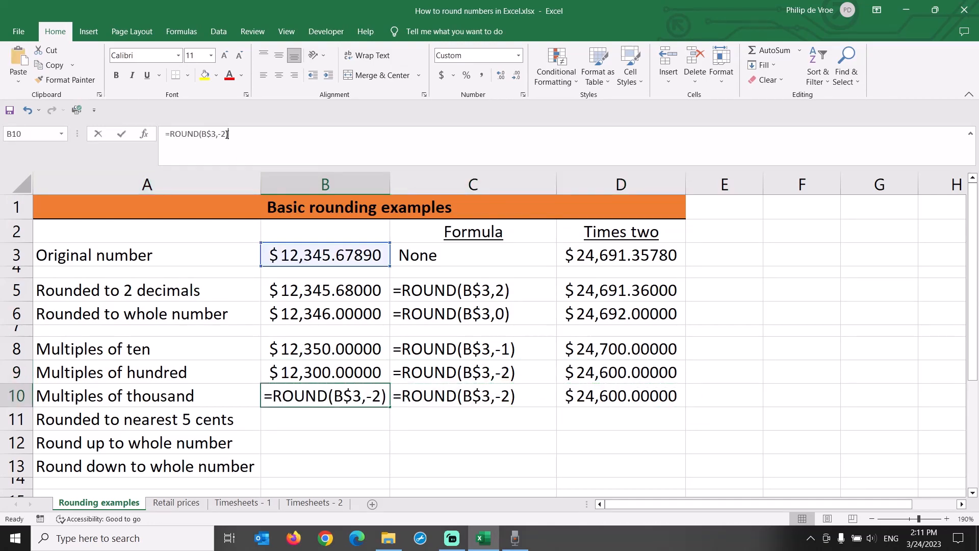
key(BackSpace)
key(BackSpace)
text(3))
key(Return)
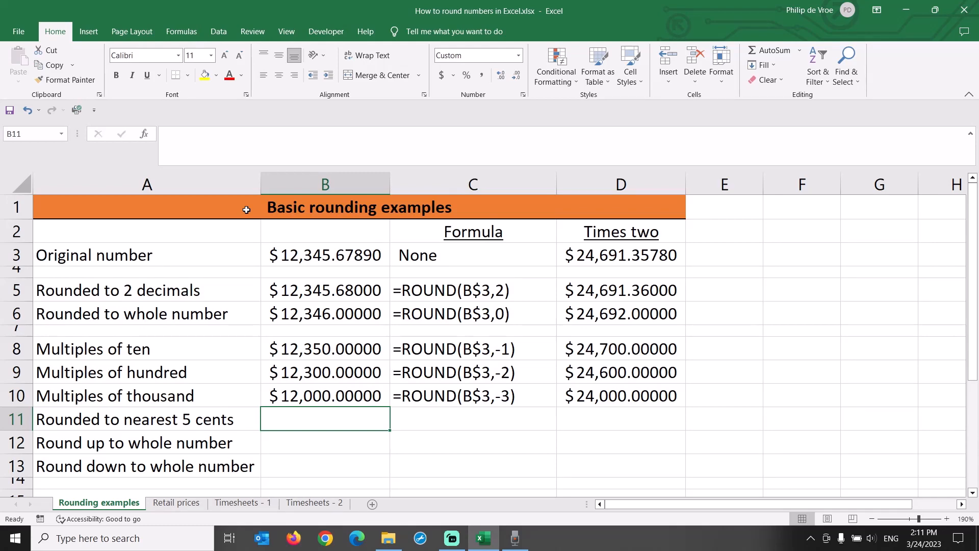
Enter the formula =mround(B3,0.05) in B11 to round the original number to the nearest 5 cents.
text(=mround)
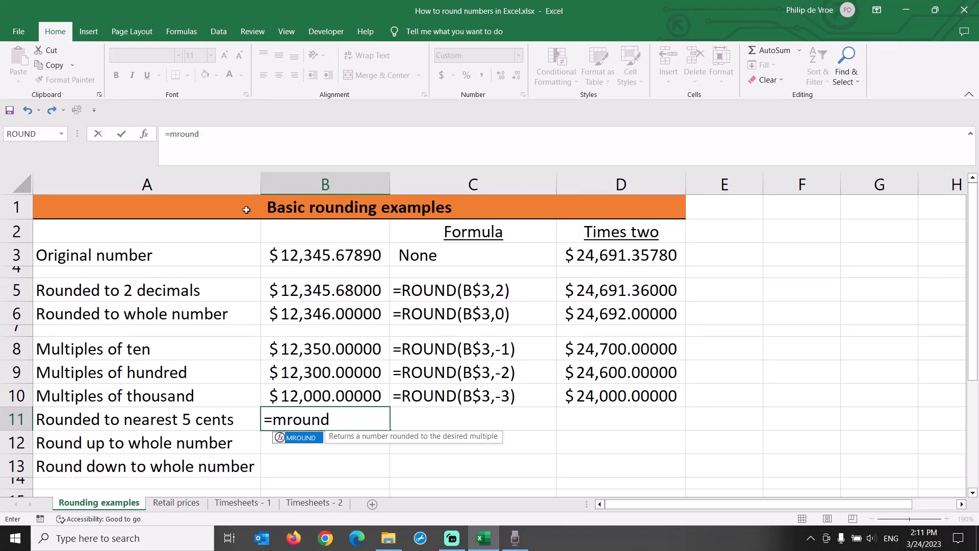
text(()
click(323, 255)
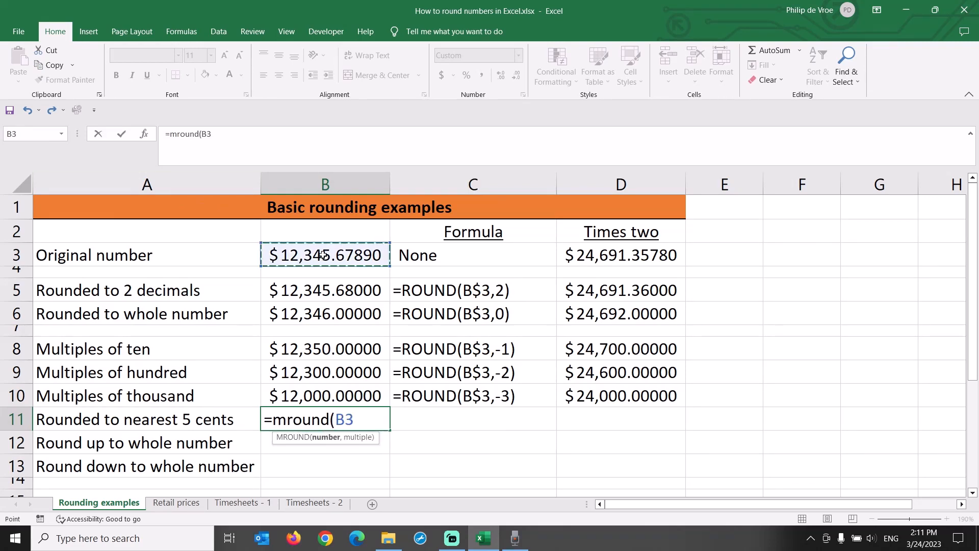
text(,0)
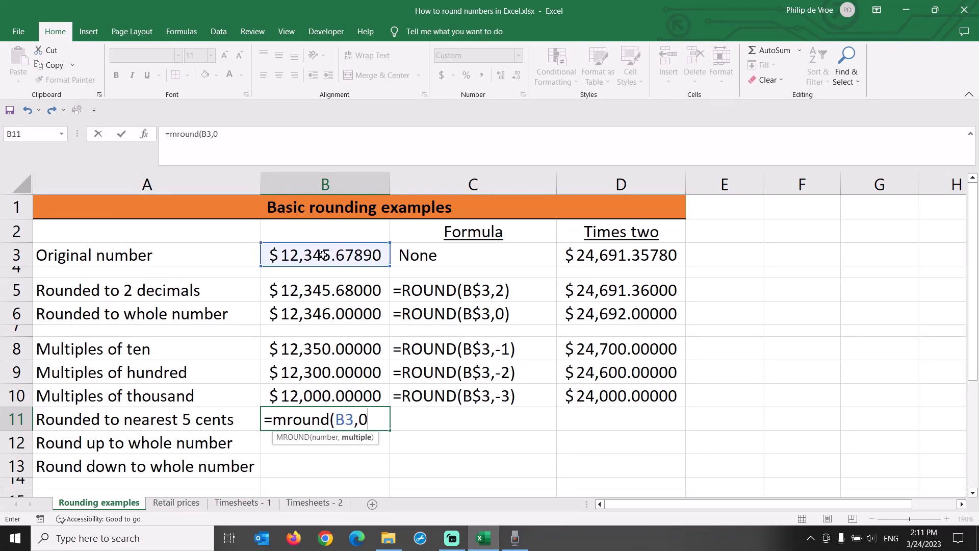
text(.05))
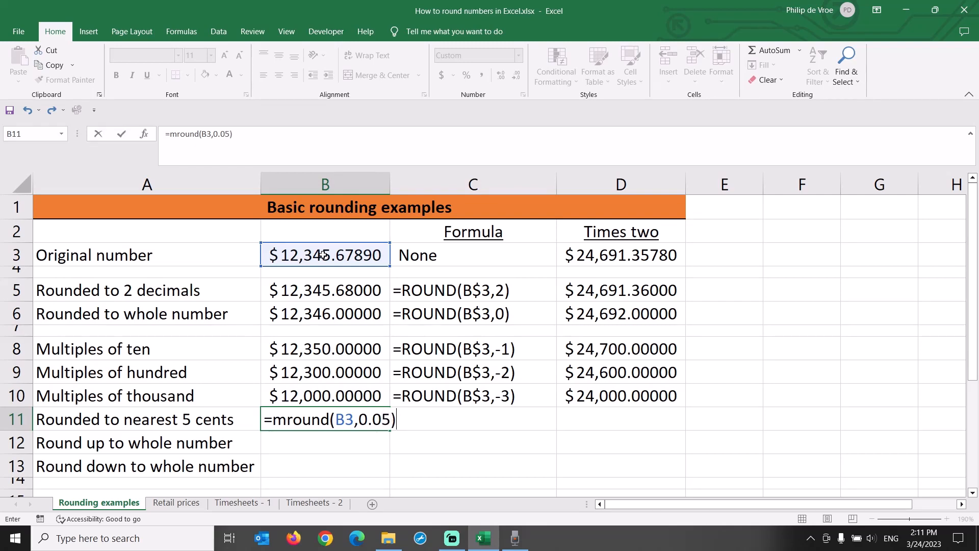
key(Tab)
Copy the formula-text and times-two formulas from C10:D10 to C11:D11.
key(Up)
key(shift+Right)
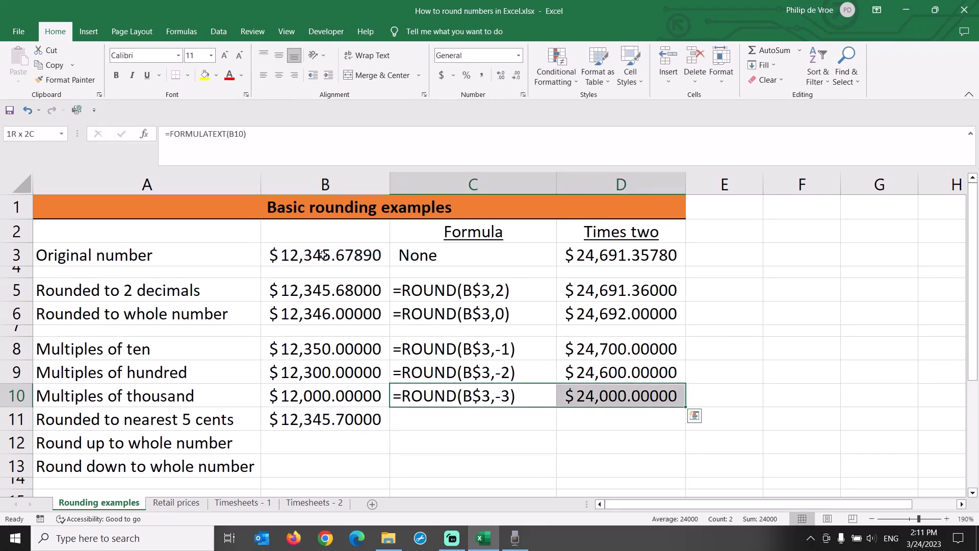
key(ctrl+c)
key(Down)
key(ctrl+v)
key(Escape)
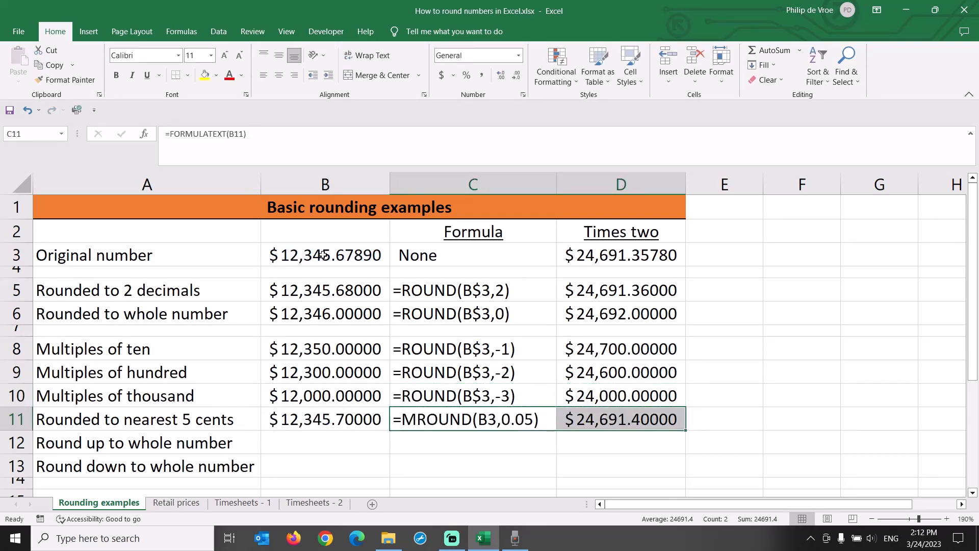
Enter the formula =roundup(B3,0) in B12 to round the original number up to a whole number.
key(Down)
key(Left)
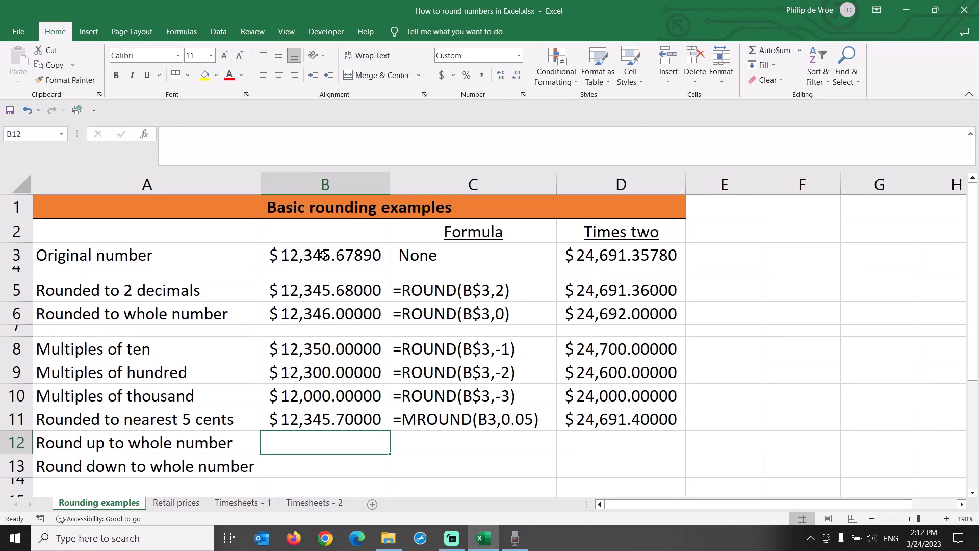
text(=r)
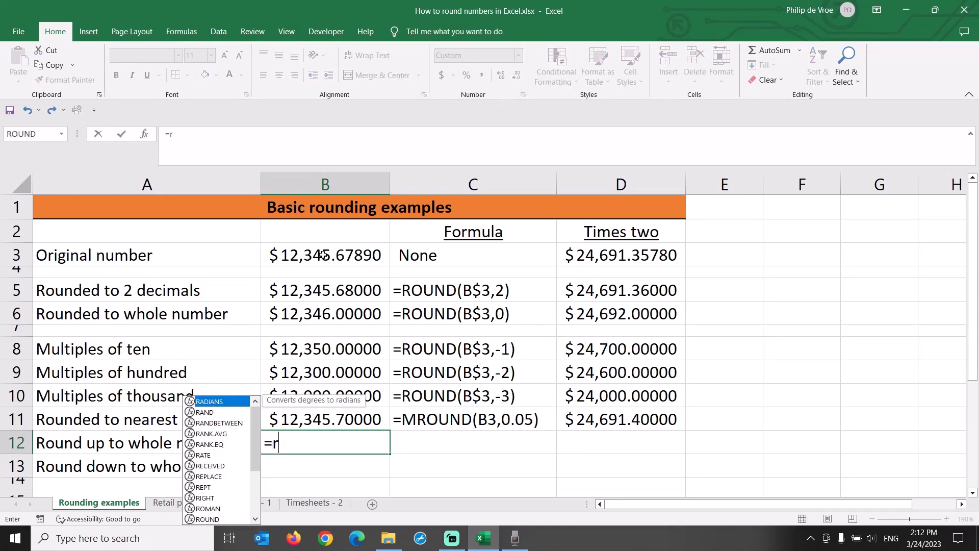
text(oundup)
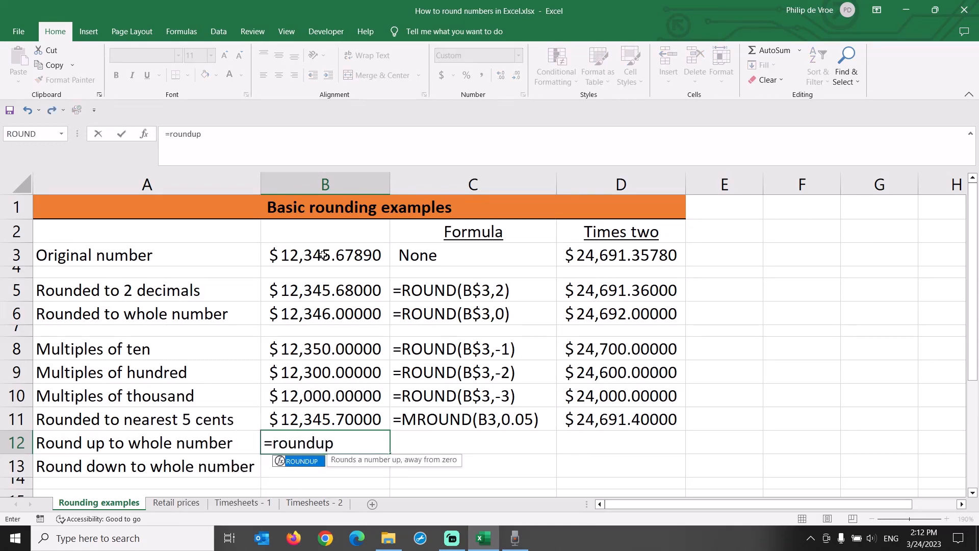
text(()
click(340, 255)
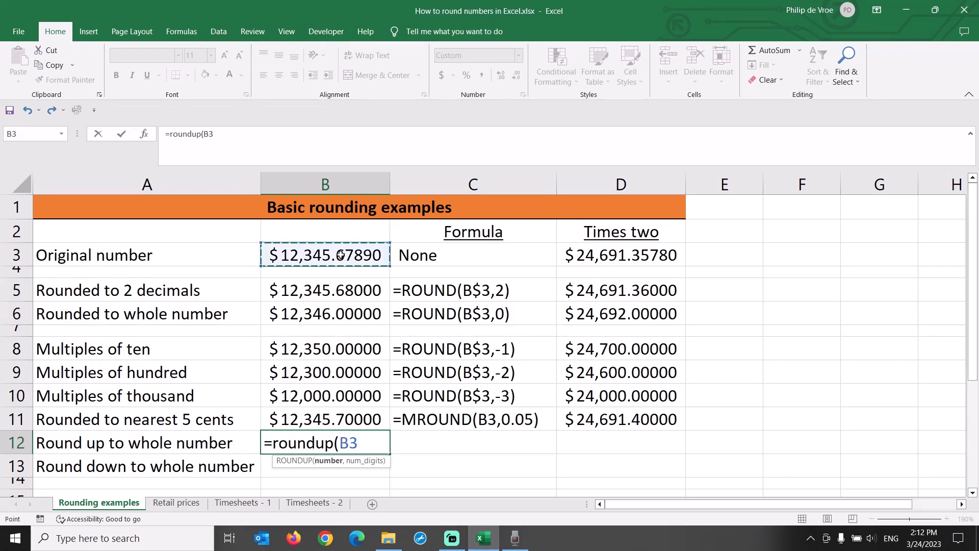
text(,0))
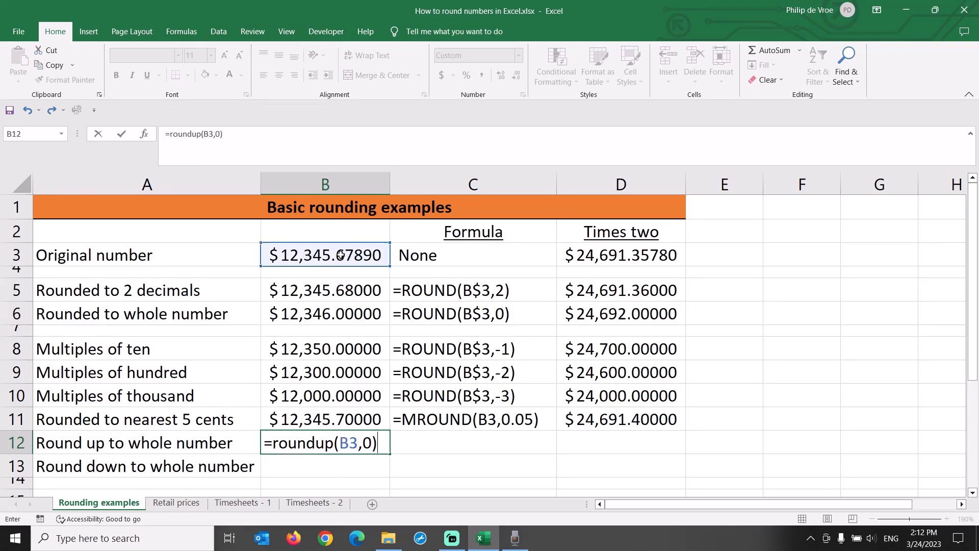
key(Return)
Copy the formula-text and times-two formulas from C11:D11 to C12:D12.
key(Up)
key(Up)
key(Right)
key(shift+Right)
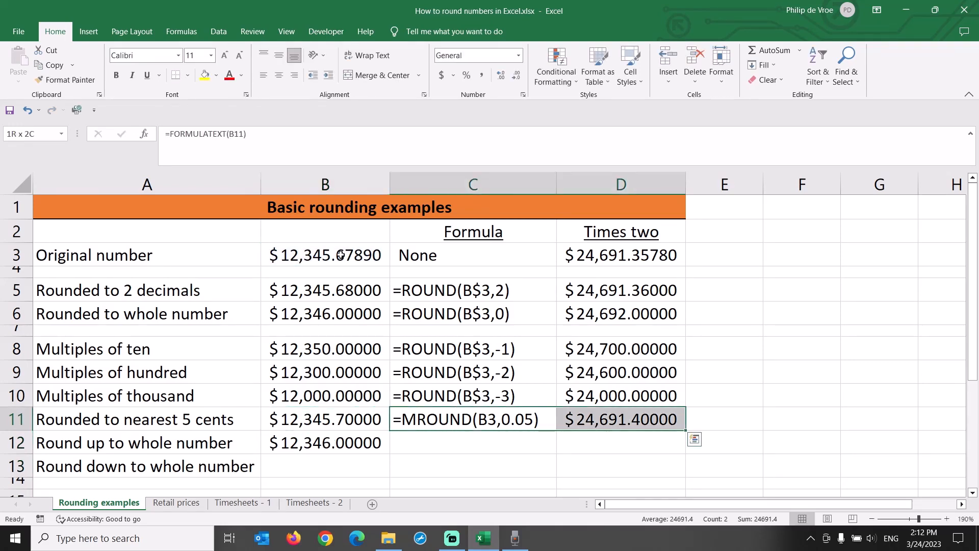
key(ctrl+c)
key(Down)
key(ctrl+v)
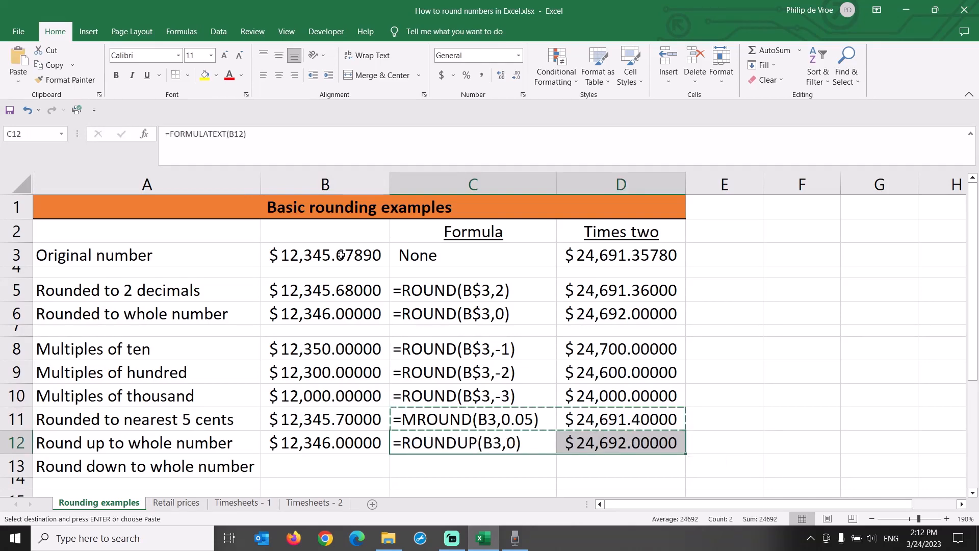
key(Escape)
Enter the formula =rounddown(B3,0) in B13 to round the original number down to a whole number.
key(Left)
key(Down)
text(=round)
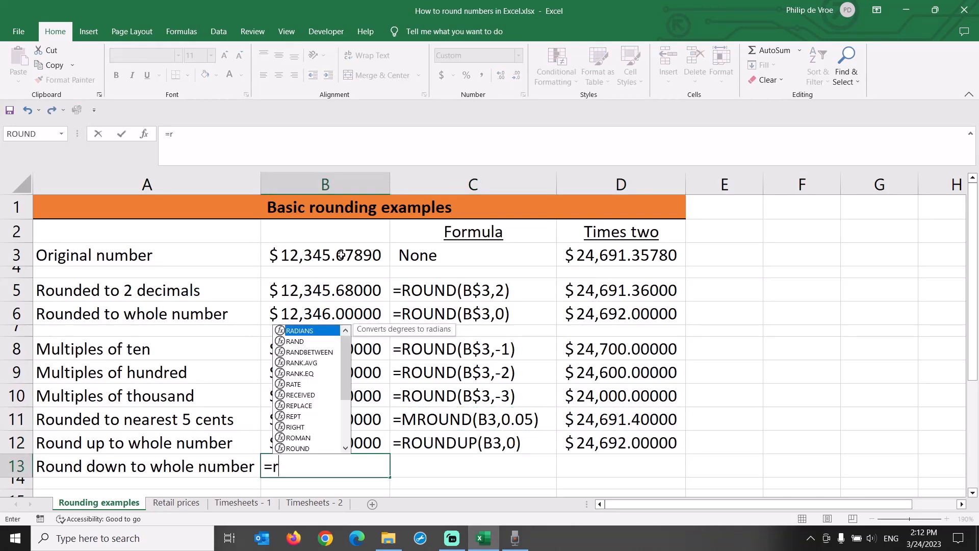
key(BackSpace)
key(BackSpace)
key(BackSpace)
text(unddown()
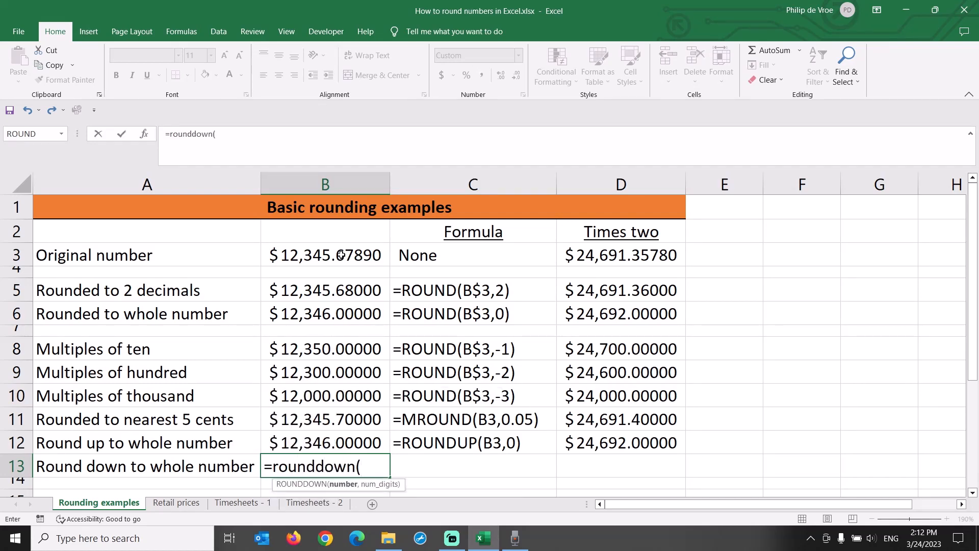
click(328, 256)
text(,0))
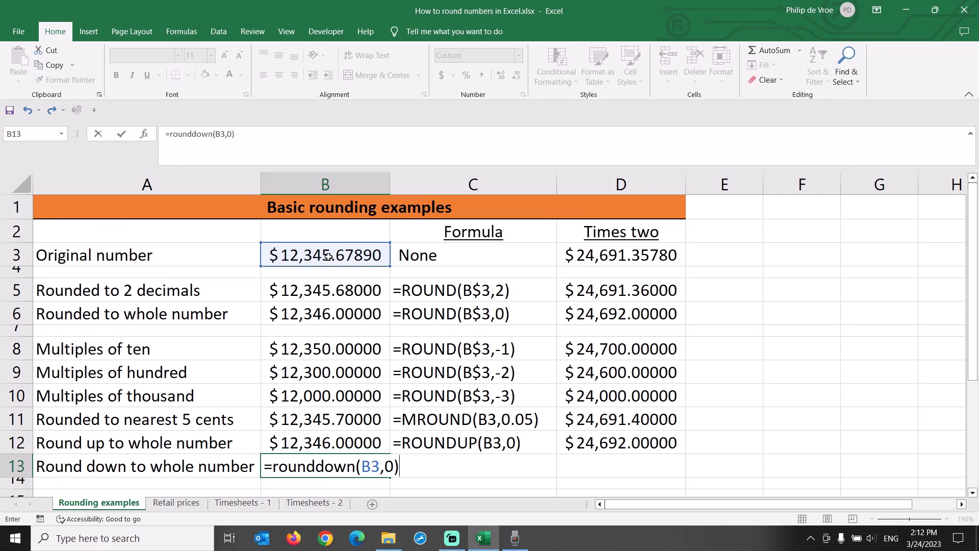
key(Tab)
Copy the formula-text and times-two formulas from C12:D12 to C13:D13.
key(Up)
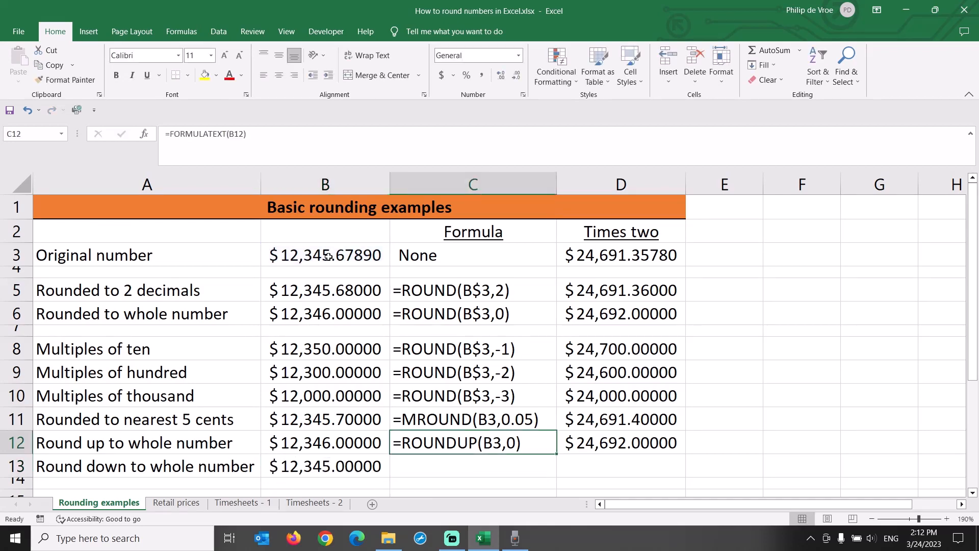
key(shift+Right)
key(ctrl+c)
key(Down)
key(ctrl+v)
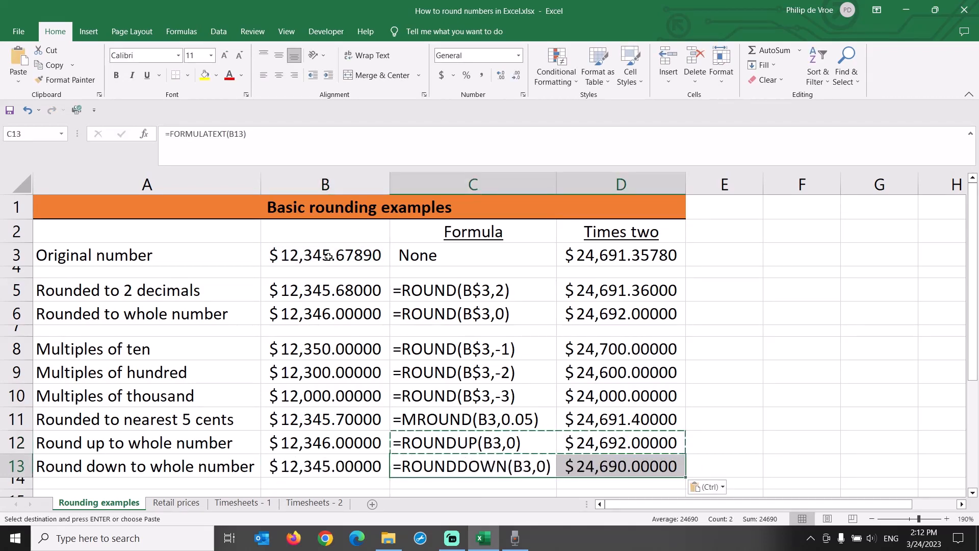
key(Escape)
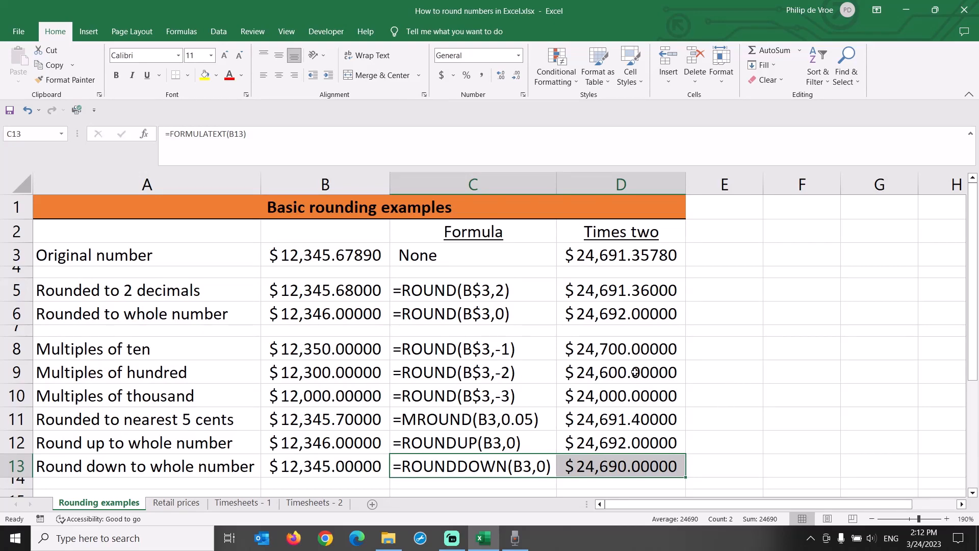
Highlight the Times two column, followed by the Multiples of ten and Multiples of thousand rows, to review the rounding effect.
click(613, 332)
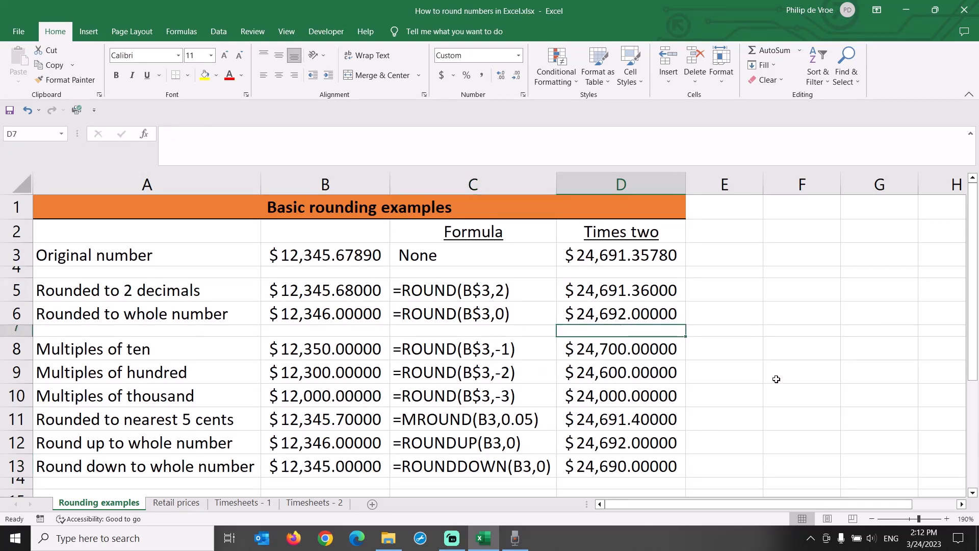
click(644, 177)
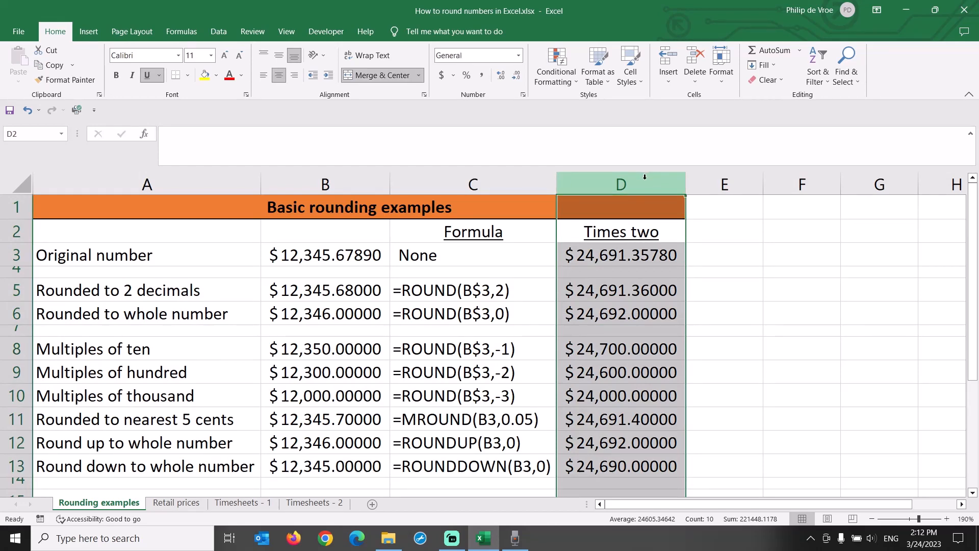
click(20, 348)
ctrl+click(17, 396)
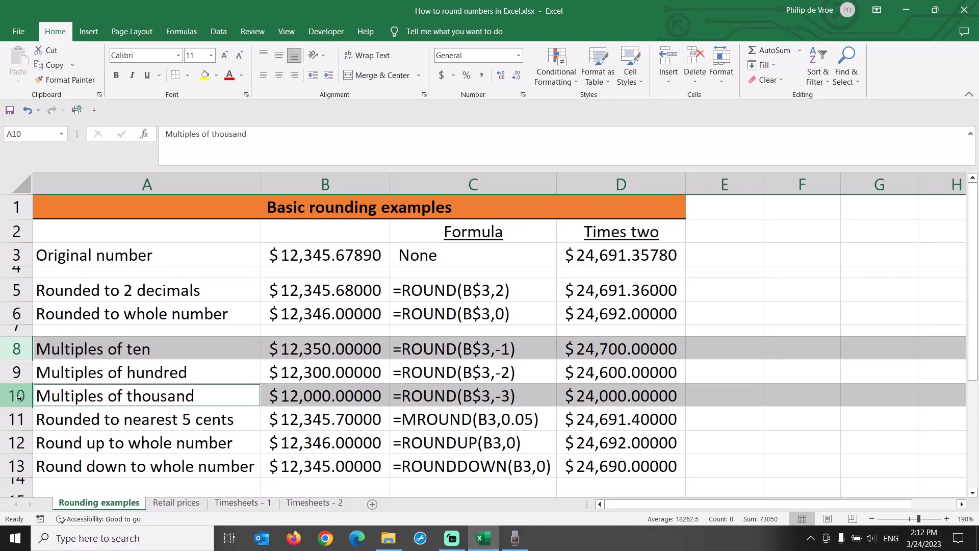
On the Retail prices sheet, enter =.25*A4 in B4 and fill the markup formula down to B11.
click(166, 509)
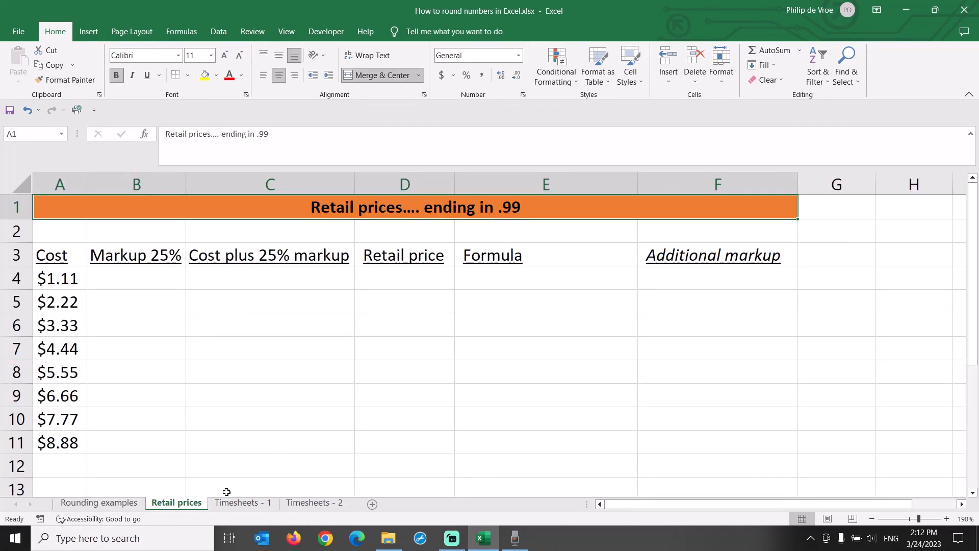
click(145, 284)
text(=.25*)
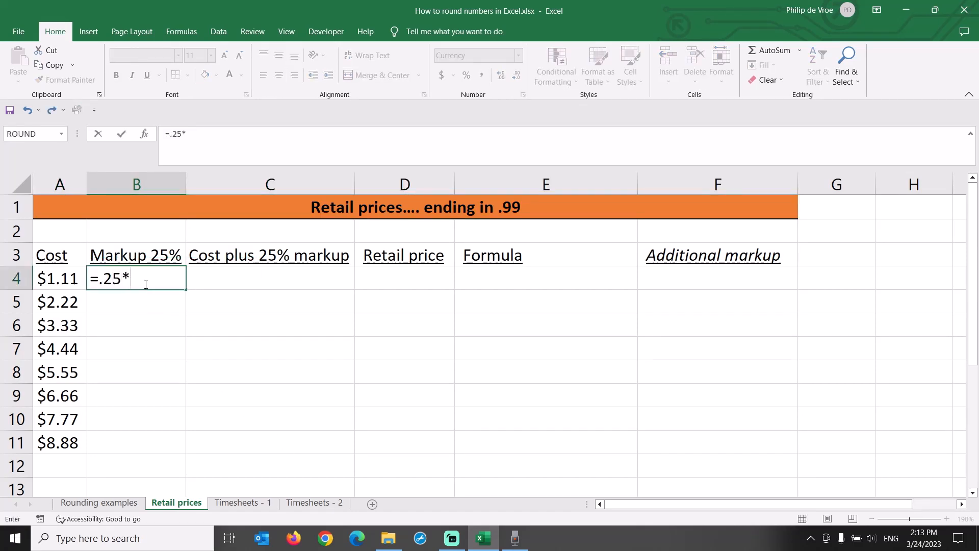
key(Left)
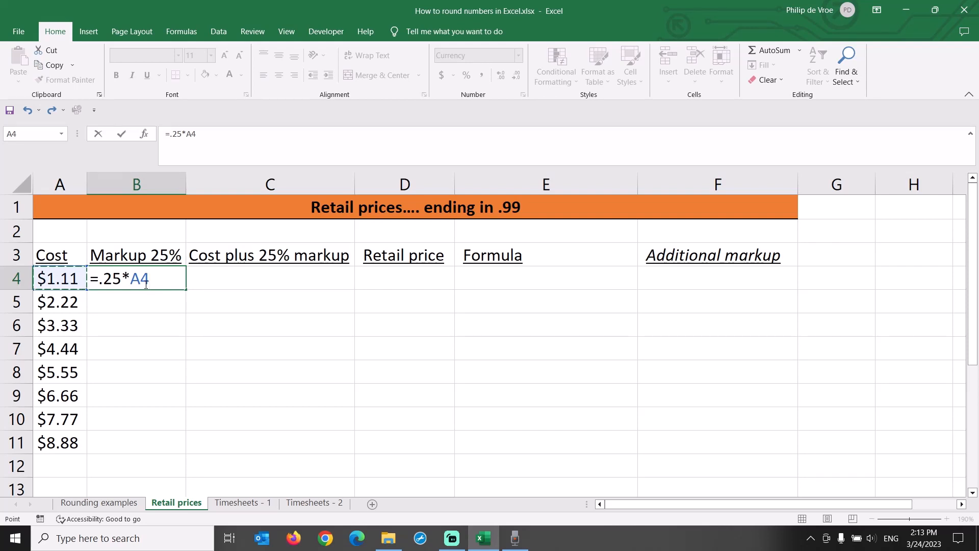
key(Return)
key(Up)
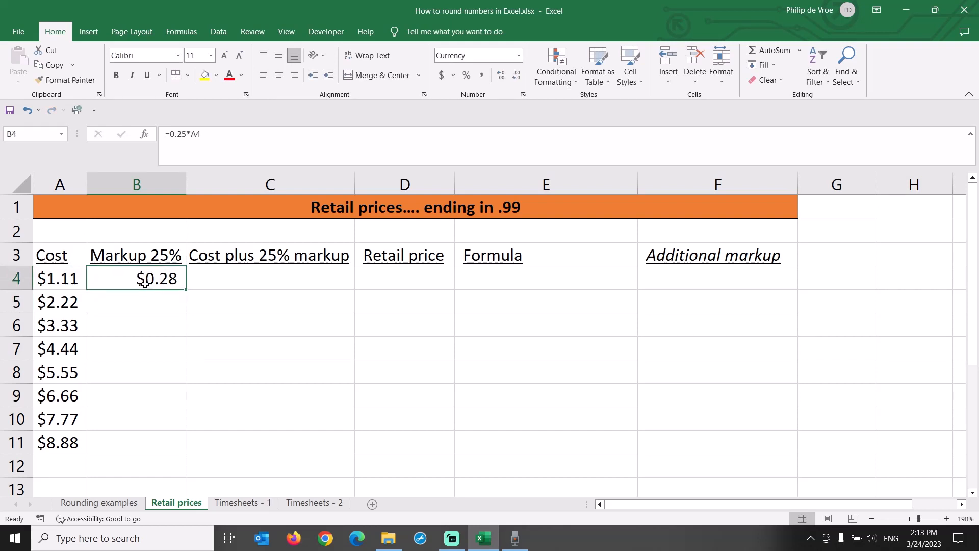
double_click(186, 289)
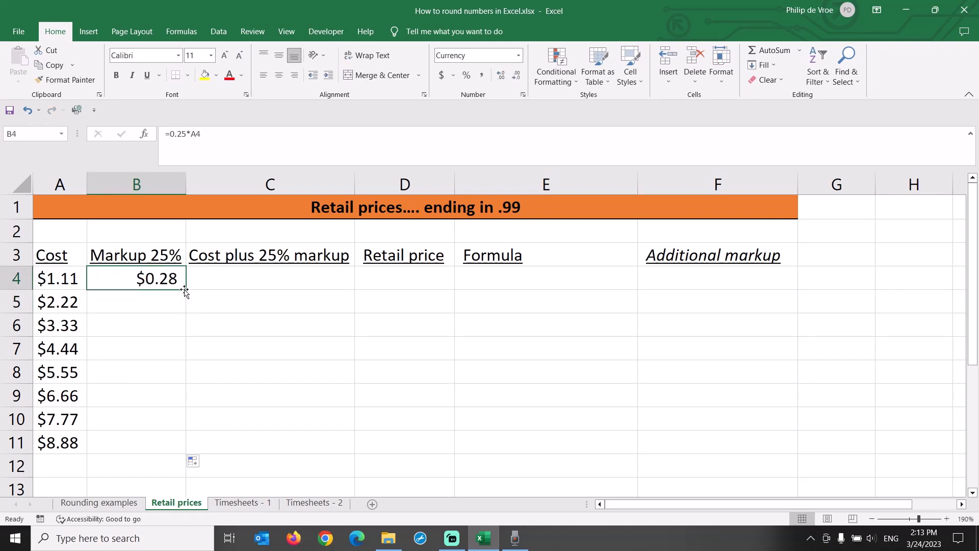
Sum A4:B4 in C4 for cost plus 25% markup and fill the formula down to C11.
drag(221, 278, 225, 276)
click(225, 276)
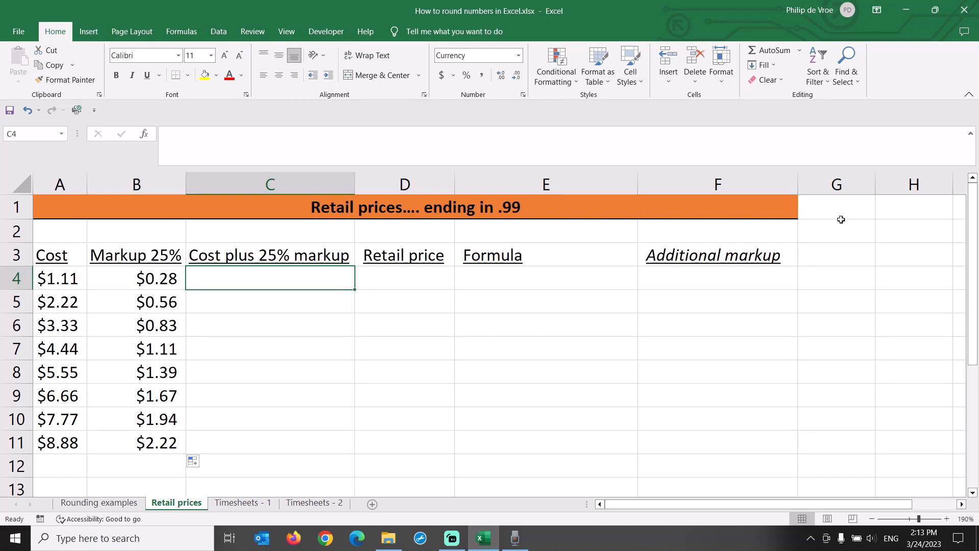
key(F2)
click(783, 55)
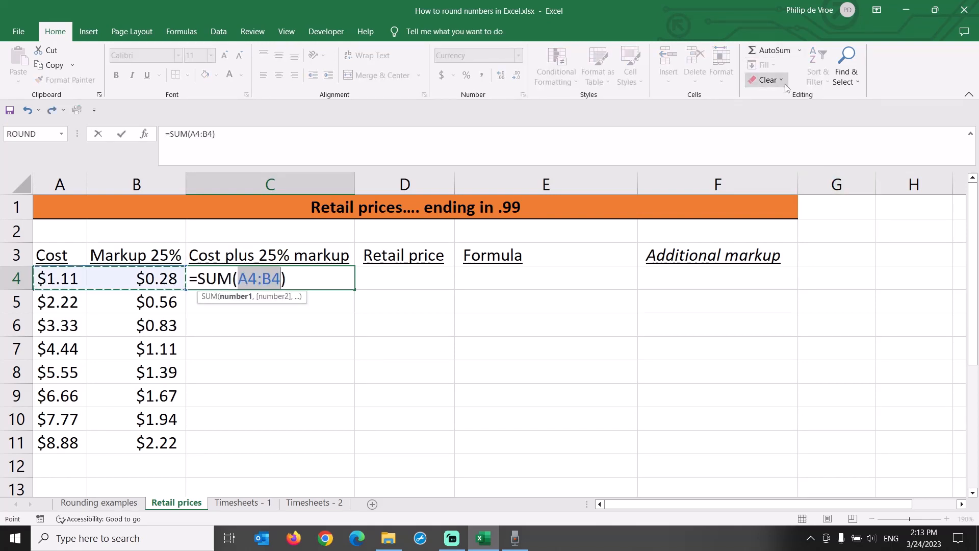
key(Return)
key(Up)
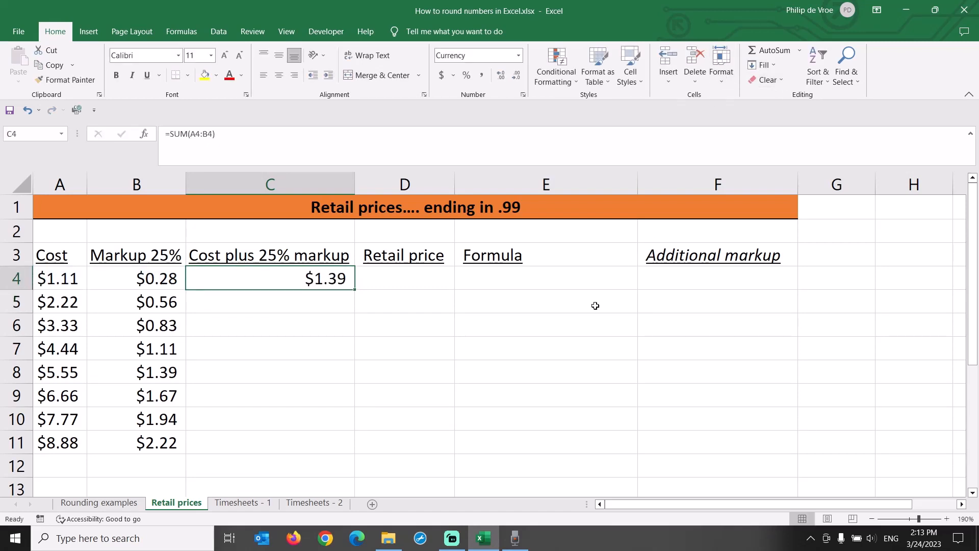
drag(355, 289, 355, 454)
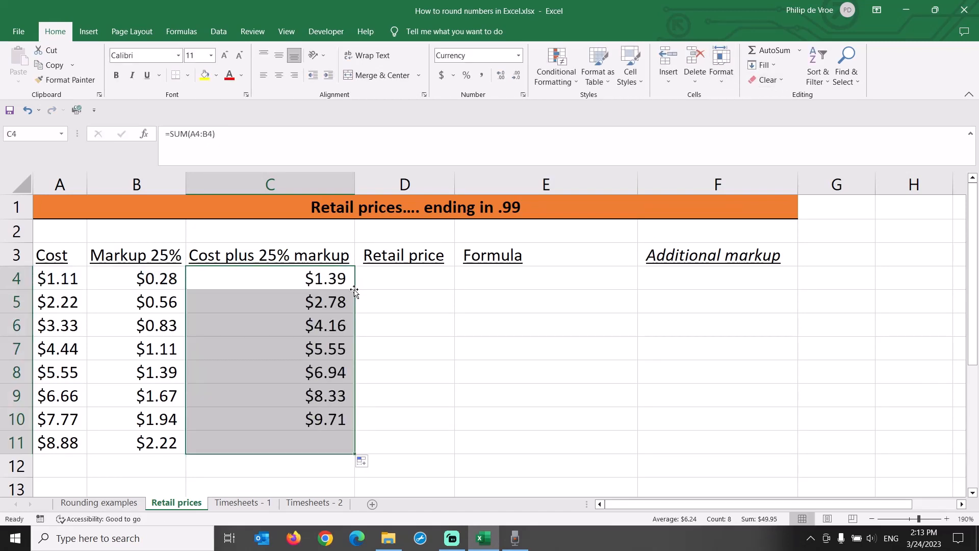
Enter =roundup(C4,0)-.01 in D4 to get a retail price ending in .99.
click(402, 277)
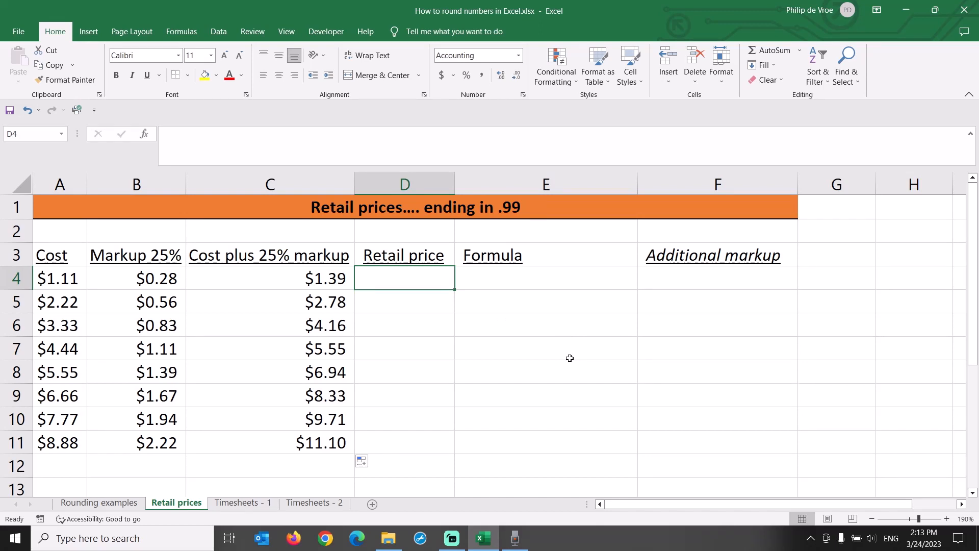
click(340, 185)
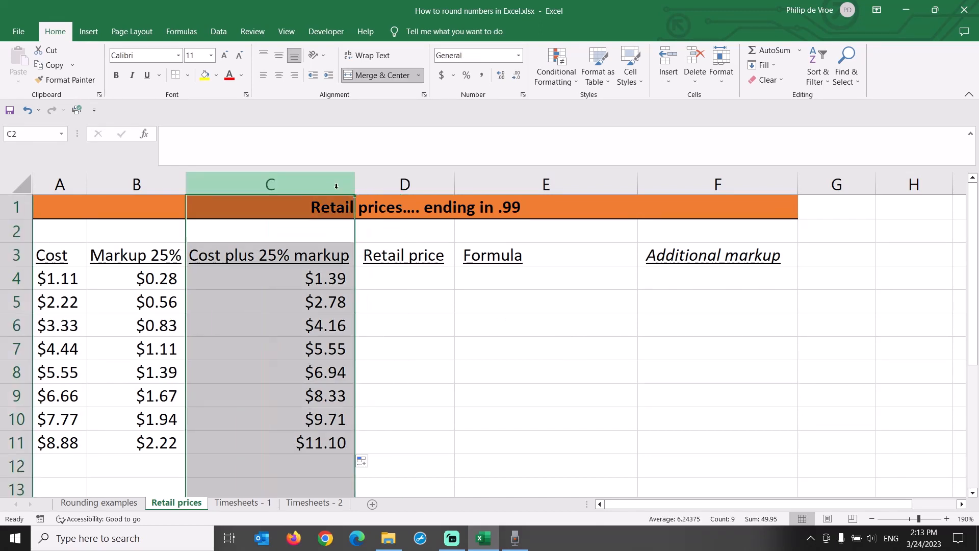
click(398, 279)
text(=)
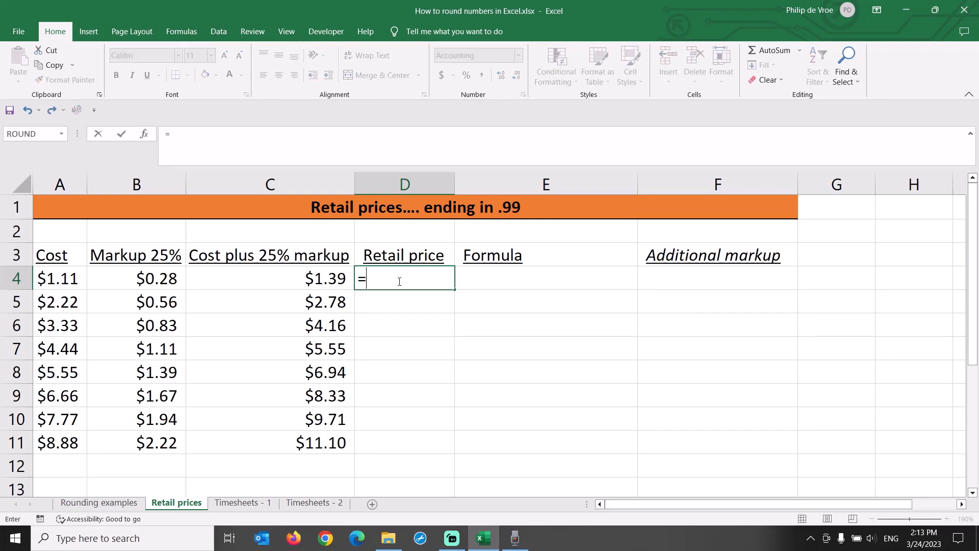
text(roundup()
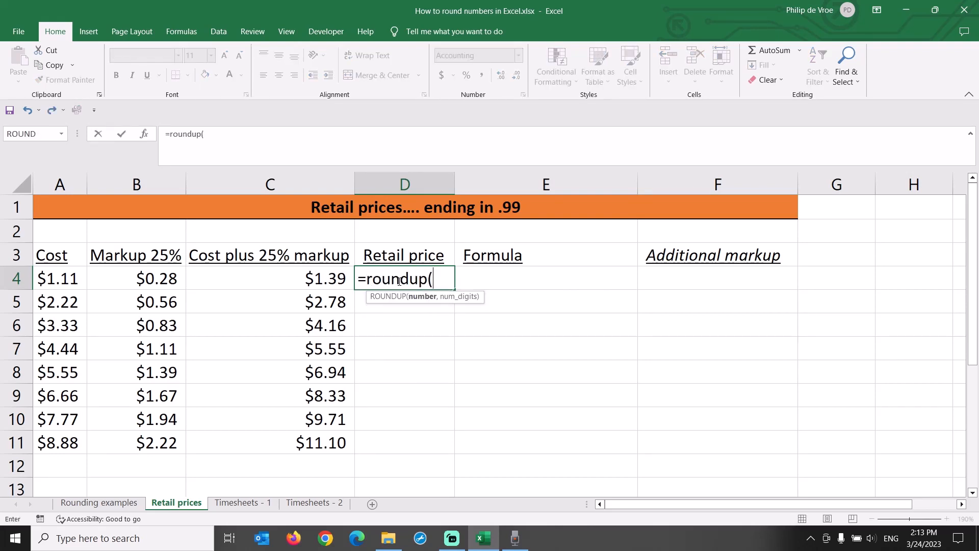
click(317, 278)
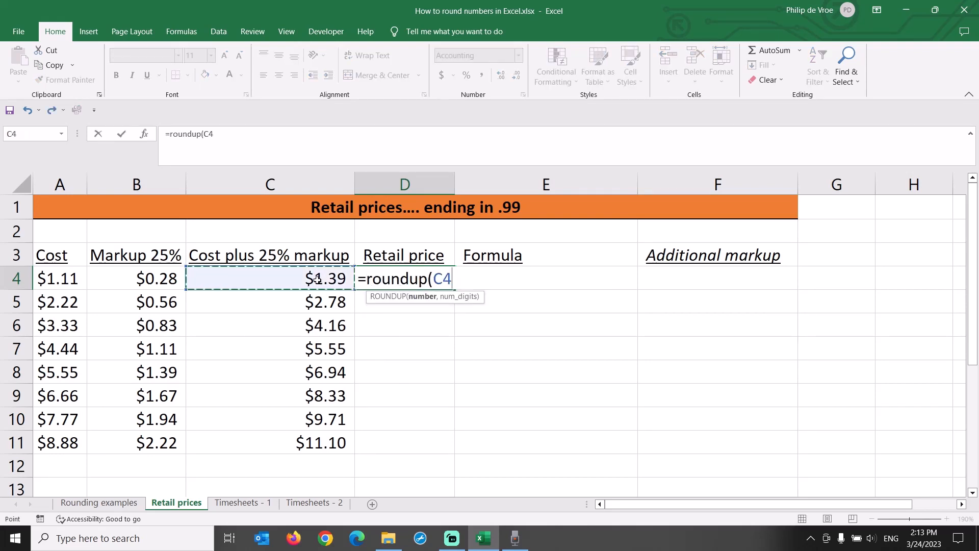
text(,0)-)
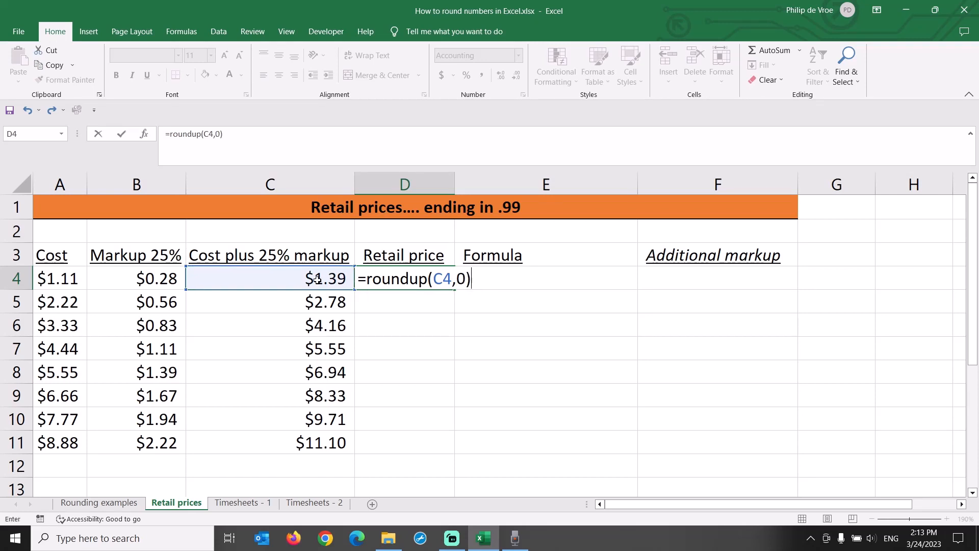
text(.01)
key(Tab)
Enter =formulatext(D4) in E4 to show the retail price formula.
text(=f)
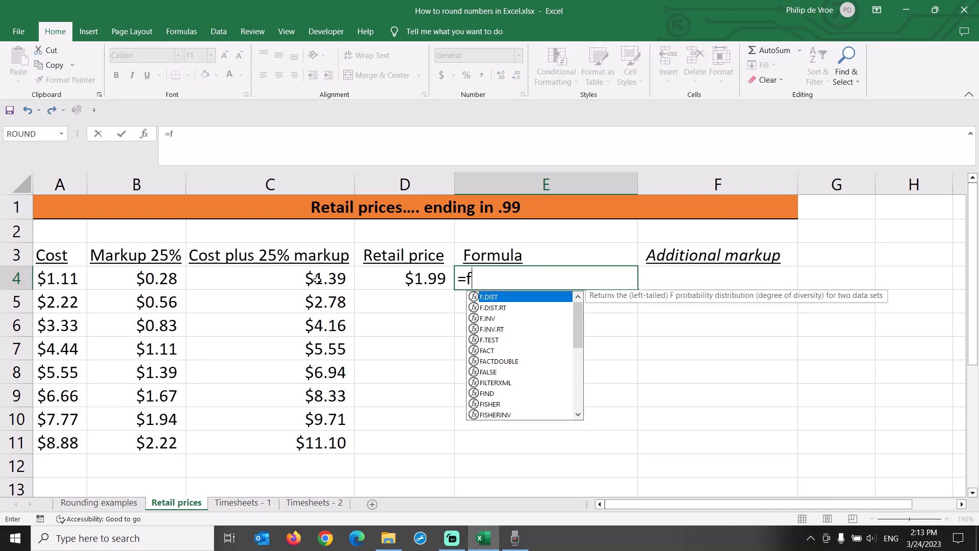
text(ormulatext)
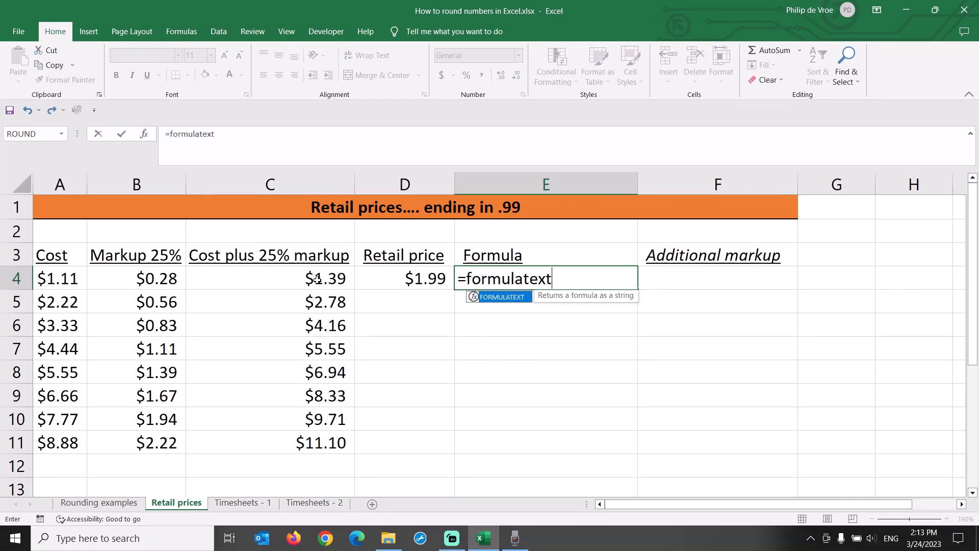
text(()
key(Left)
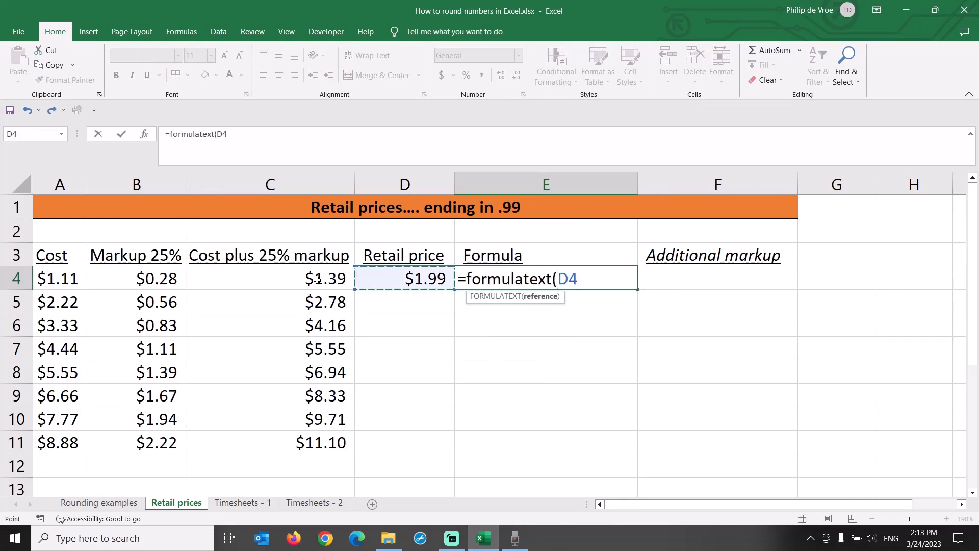
text())
key(Return)
Fill the retail price and formula-text formulas in D4:E4 down to row 11.
key(Up)
key(shift+Right)
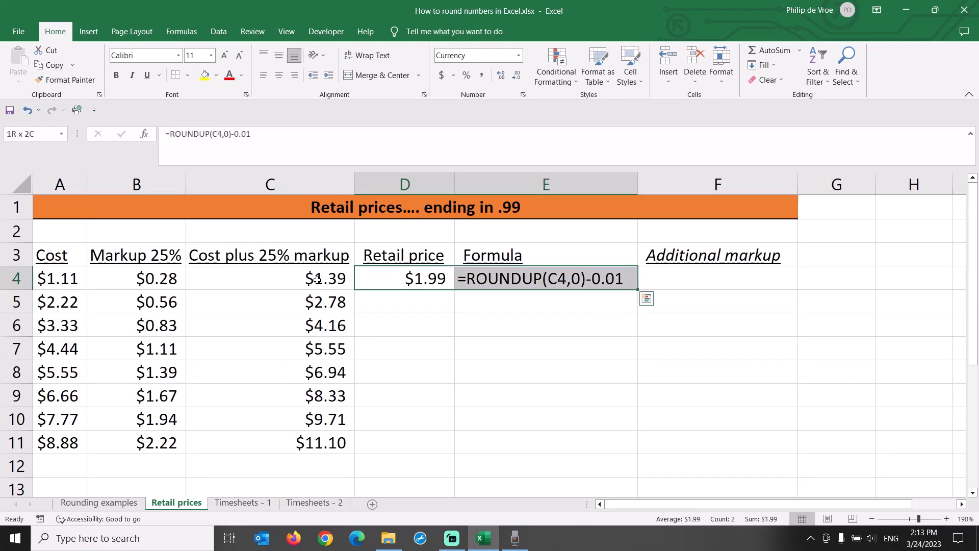
double_click(638, 290)
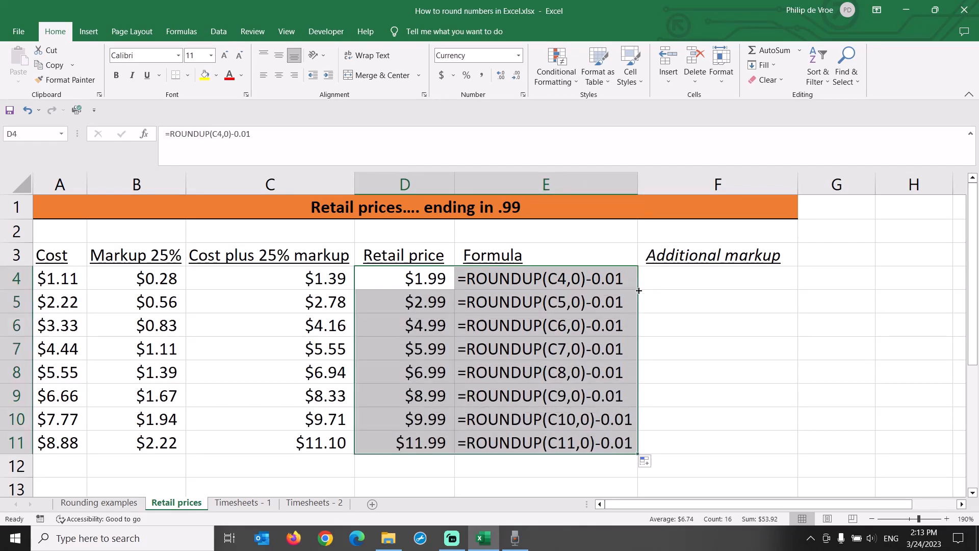
Enter =D4-C4 in F4 to calculate the additional markup and fill the formula down to F11.
click(665, 278)
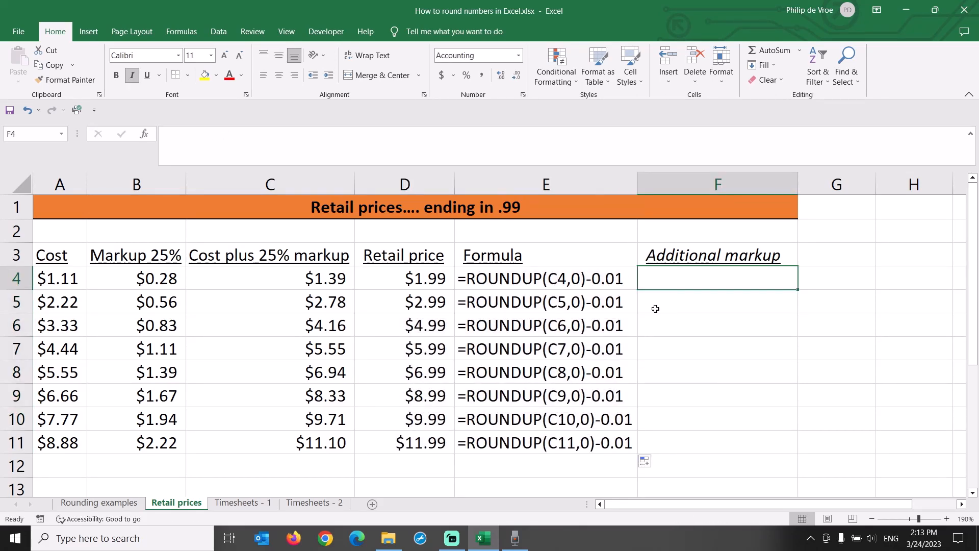
text(=)
key(Left)
key(Left)
text(-)
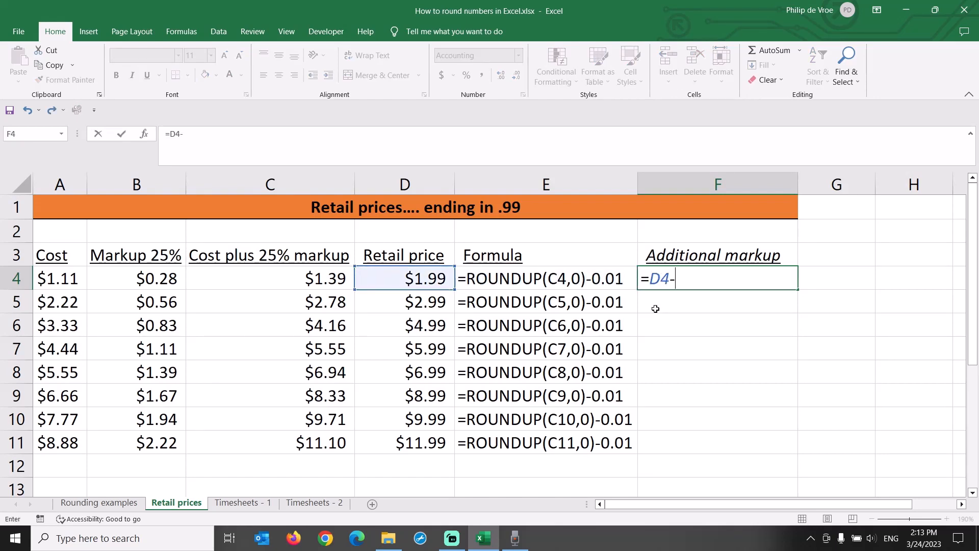
key(Left)
key(Left)
key(Left)
key(Return)
key(Up)
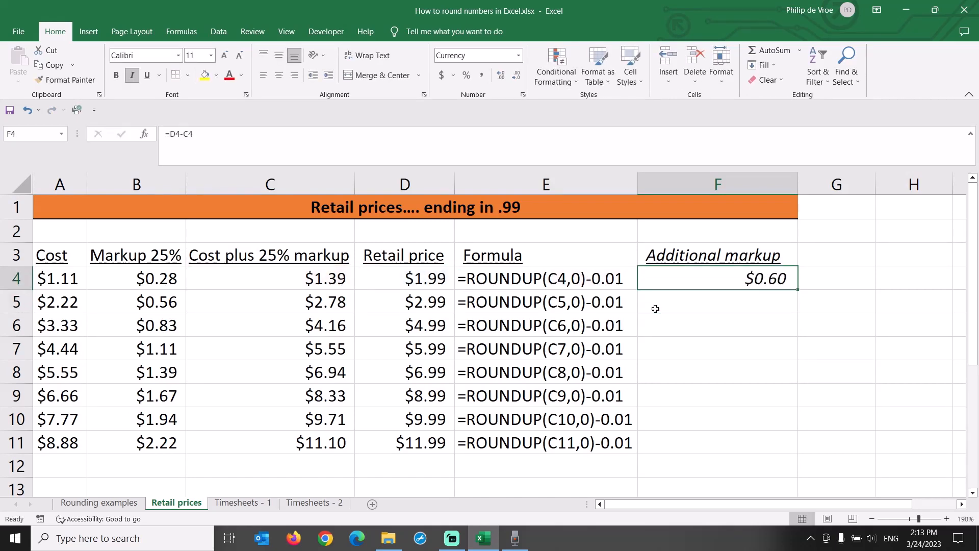
double_click(798, 290)
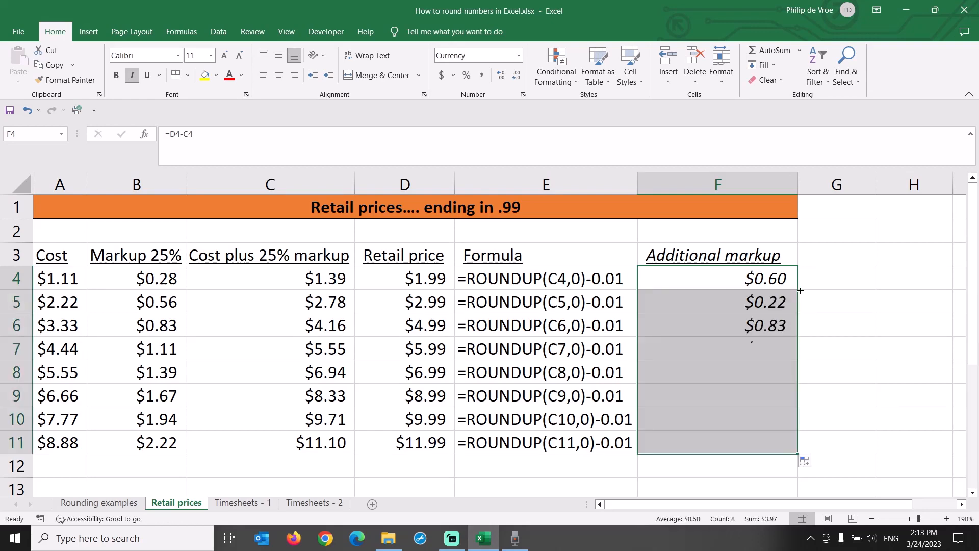
Highlight the Markup 25% and Additional markup columns together to compare the two markups.
click(676, 441)
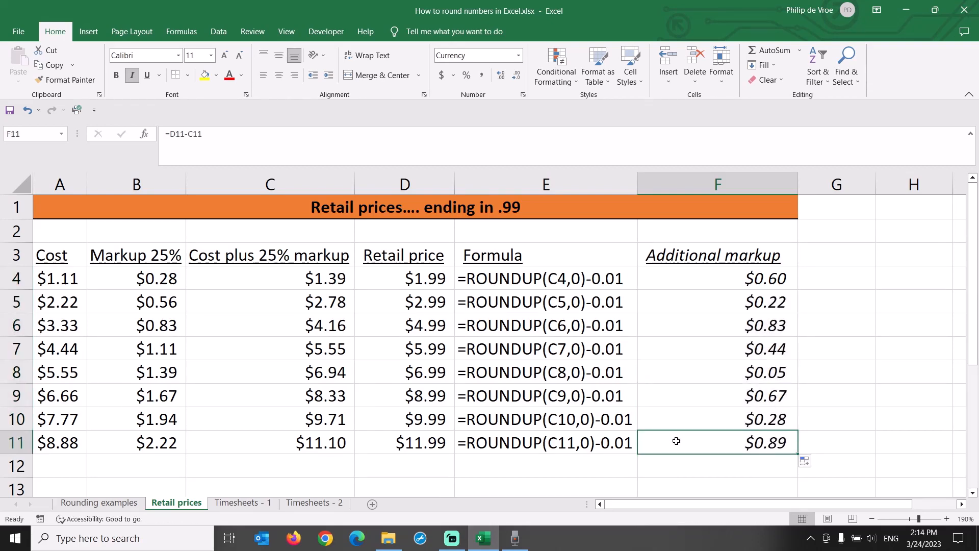
click(93, 184)
ctrl+click(676, 183)
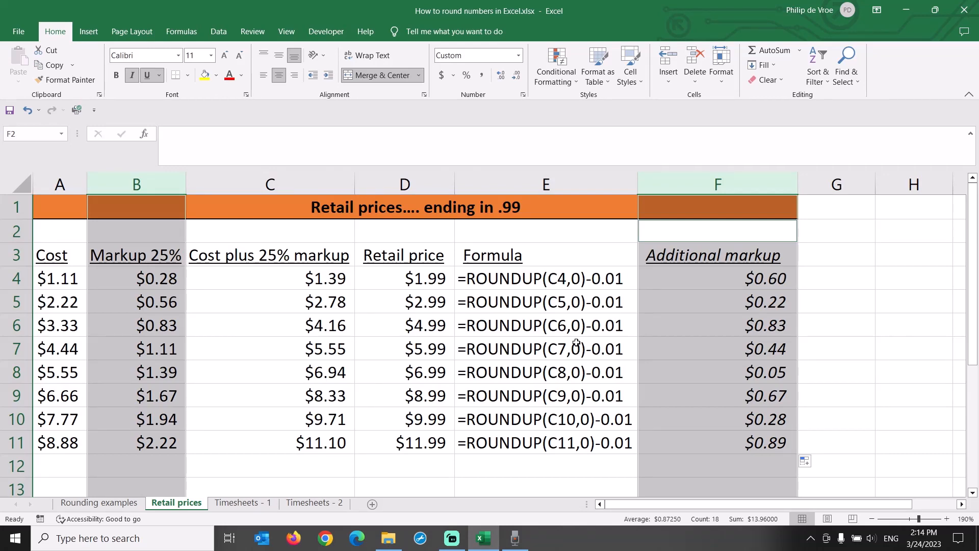
On the Timesheets - 1 sheet, enter =B4-A4 in C4 for the total hours and fill it down to row 11.
click(244, 503)
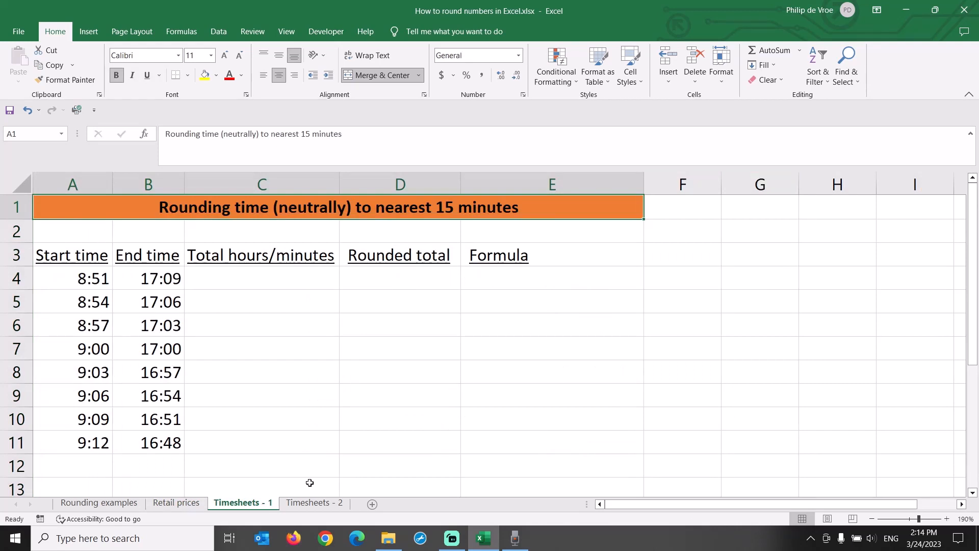
click(305, 286)
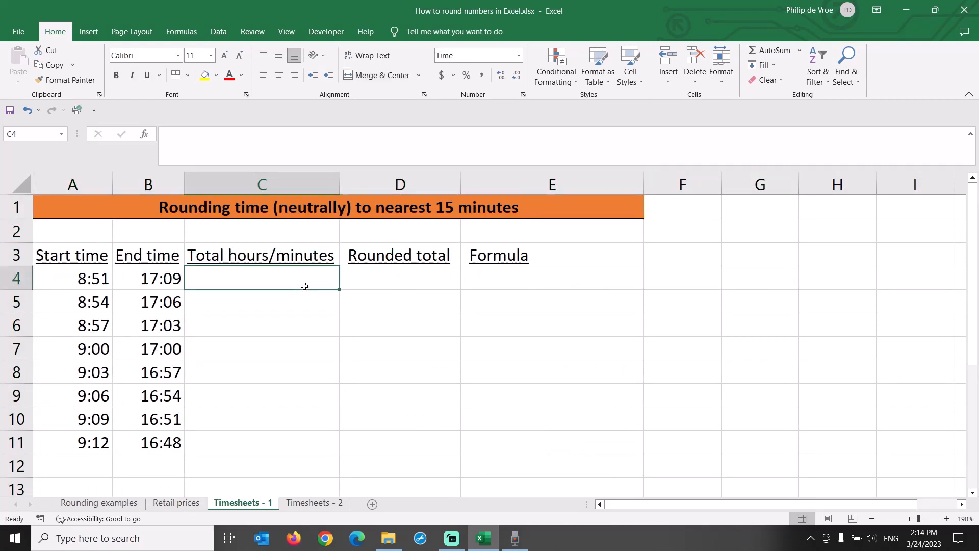
text(=)
key(Left)
text(-)
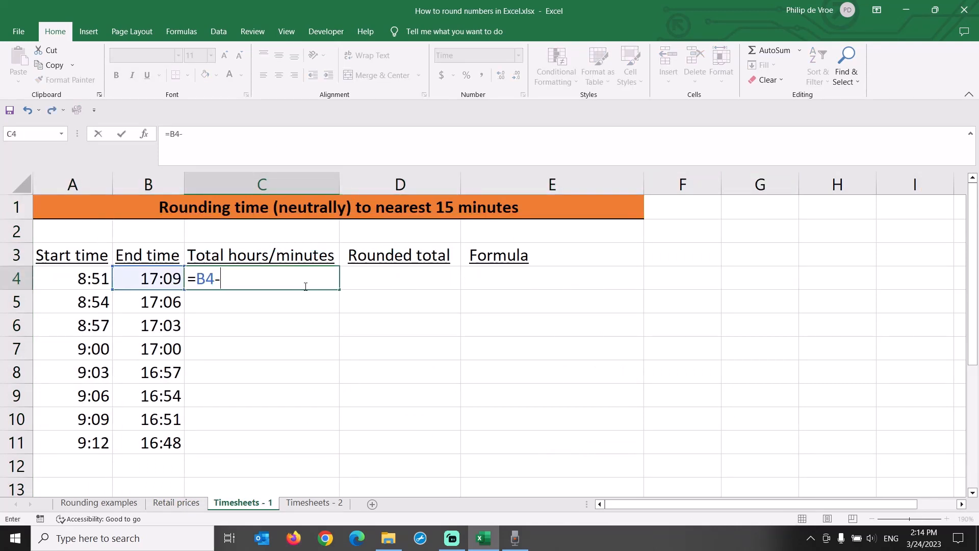
key(Left)
key(Left)
key(Return)
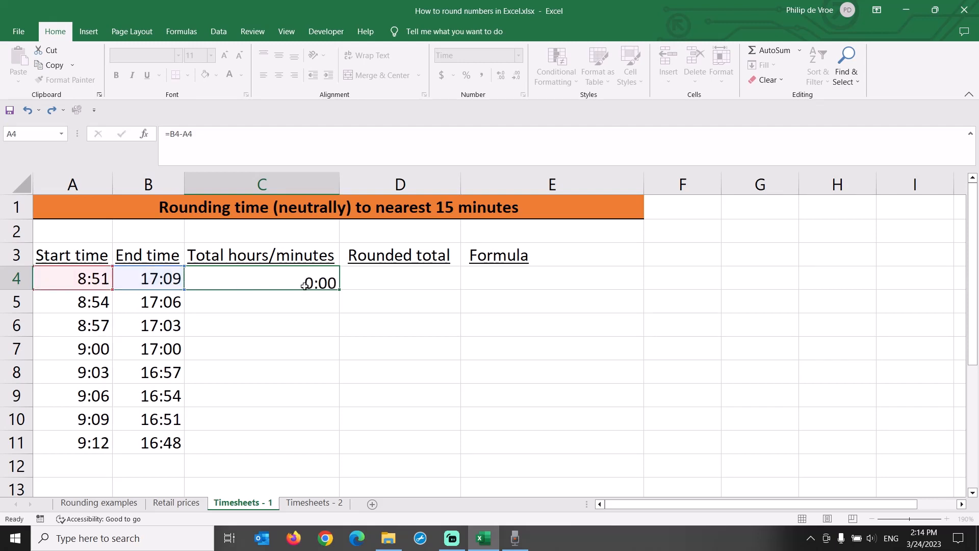
click(304, 287)
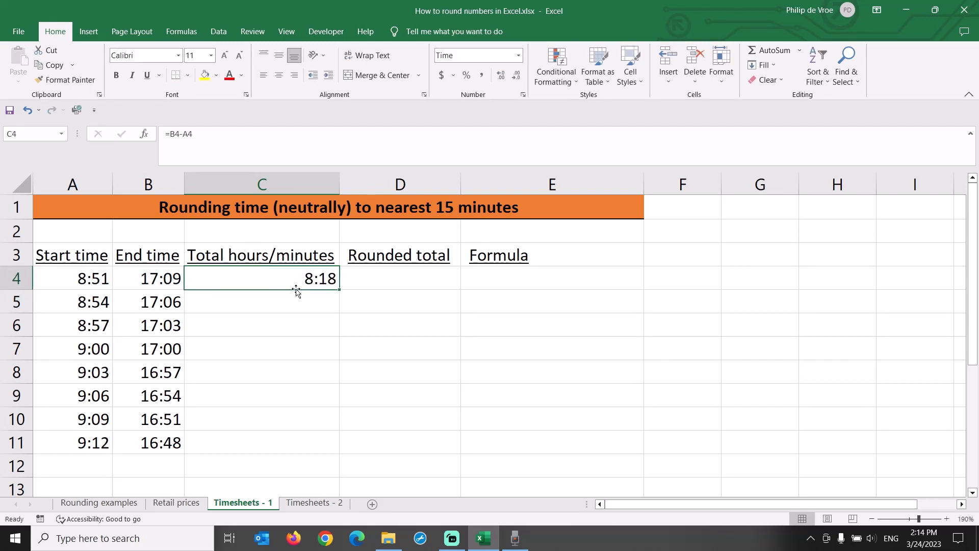
double_click(340, 289)
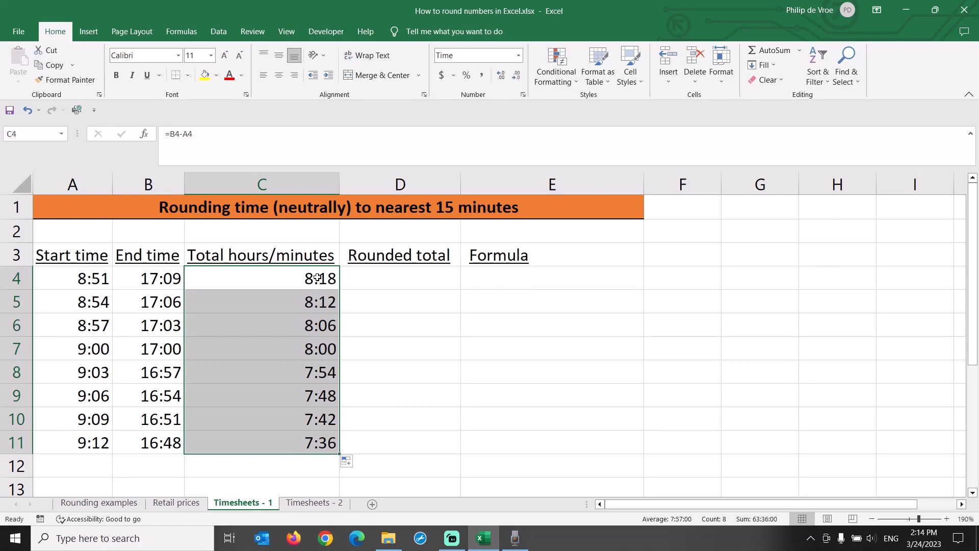
click(317, 278)
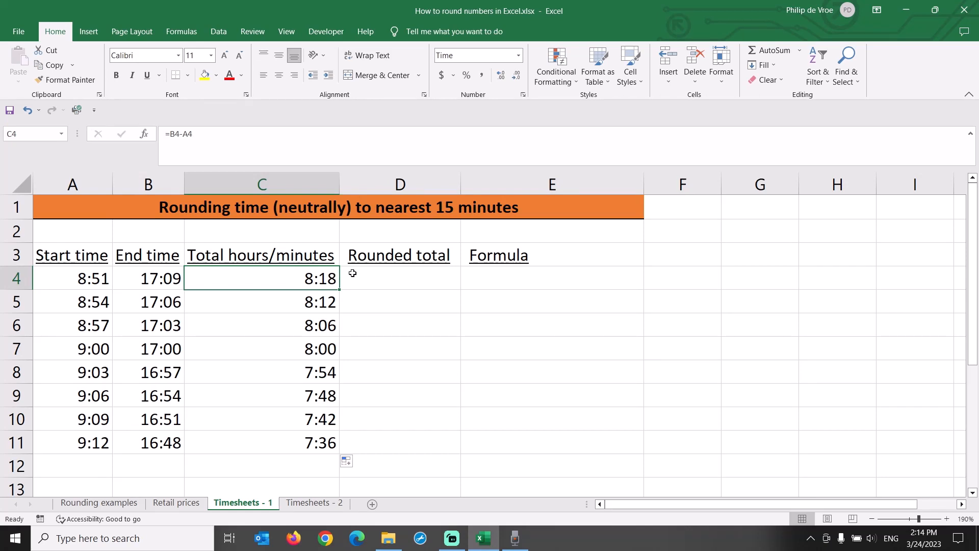
Enter =MROUND(C4,"0:15") in D4 to round the total to the nearest 15 minutes, and fill it down to row 11.
click(370, 274)
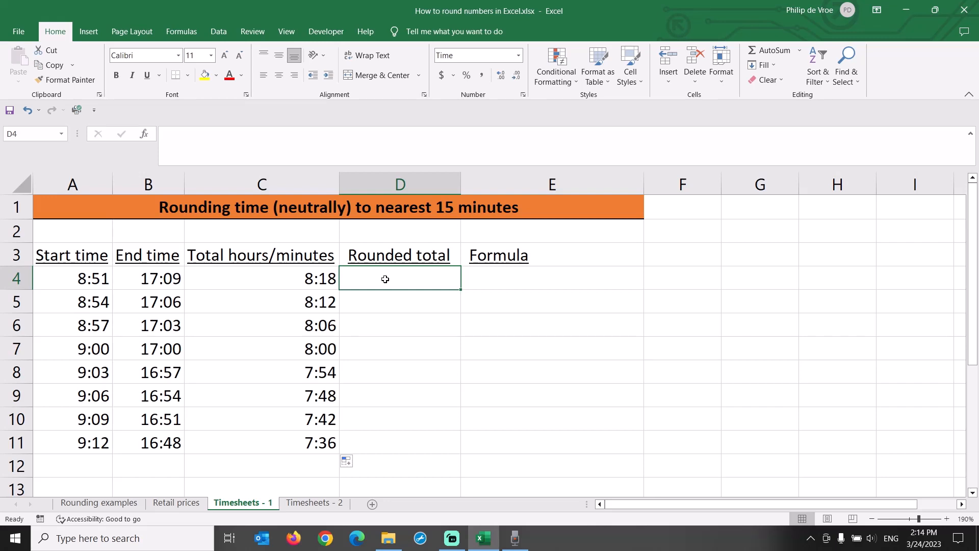
text(=)
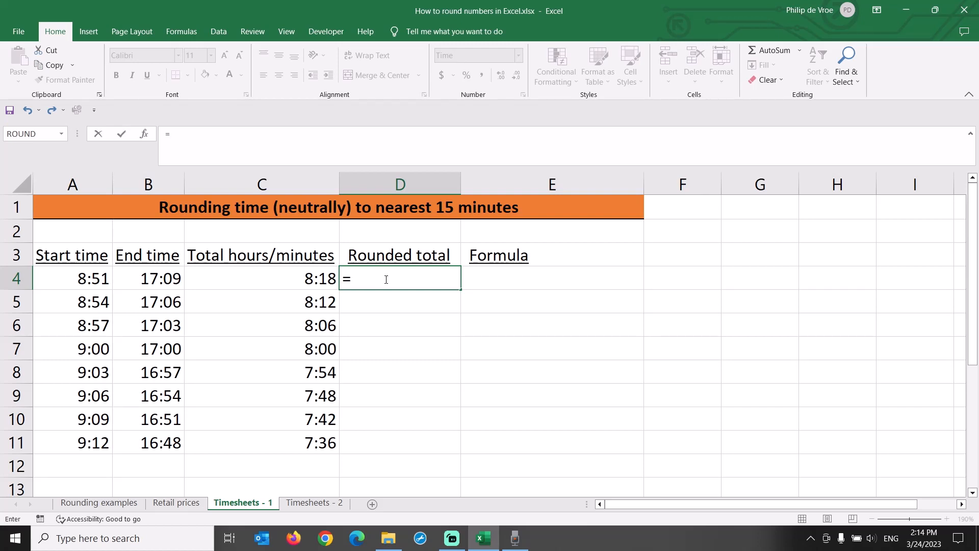
text(mround()
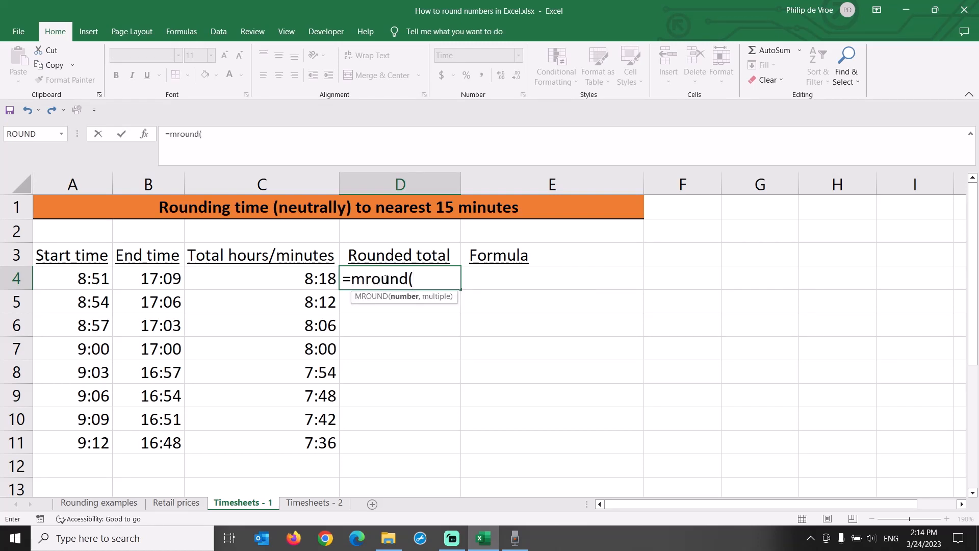
key(Left)
text(,)
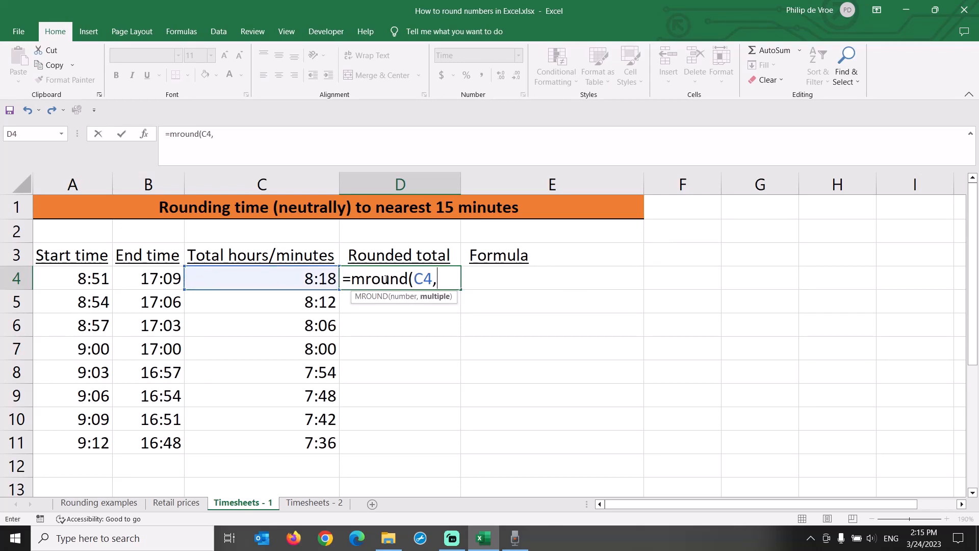
text("0:15"))
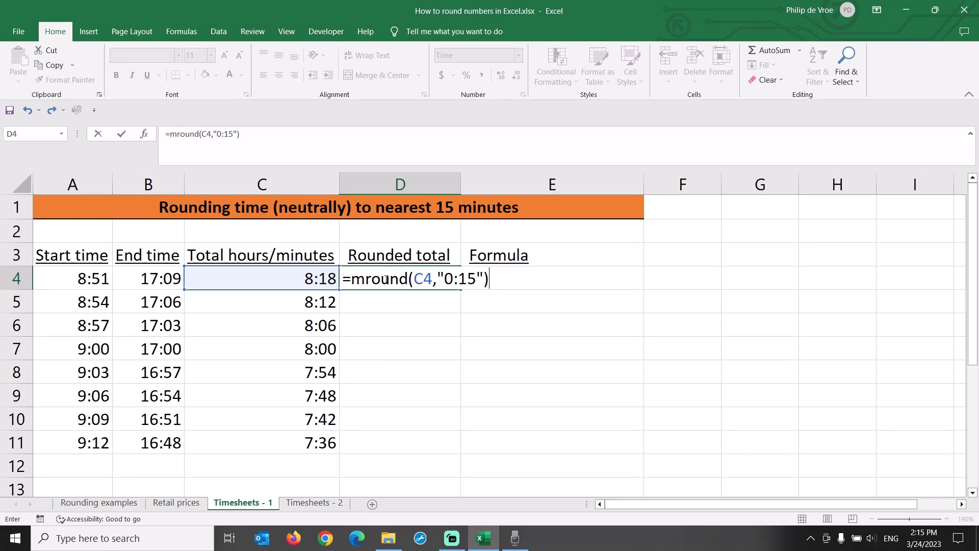
key(Return)
click(385, 279)
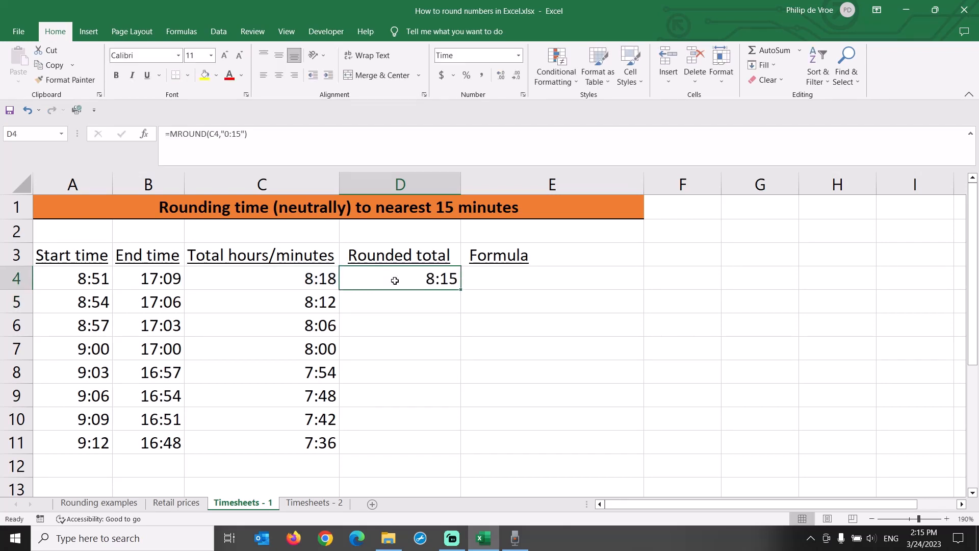
double_click(456, 293)
Enter =formulatext(D4) in E4 to show the rounding formula and fill it down to row 11.
click(494, 282)
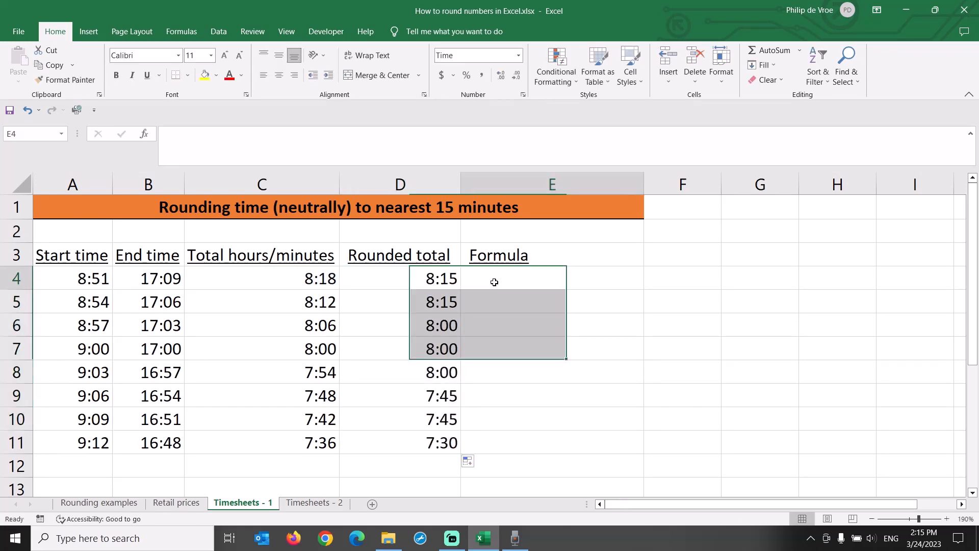
text(=form)
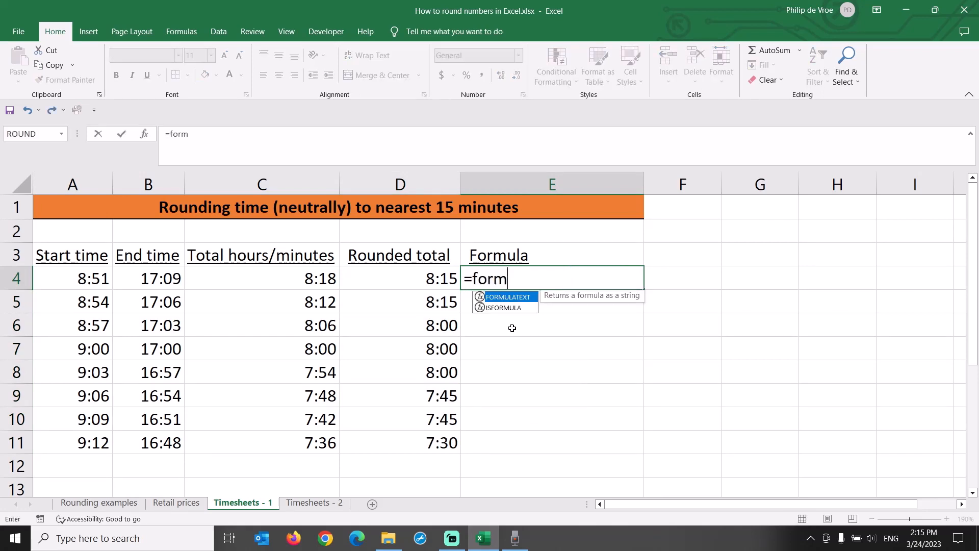
text(ulatext()
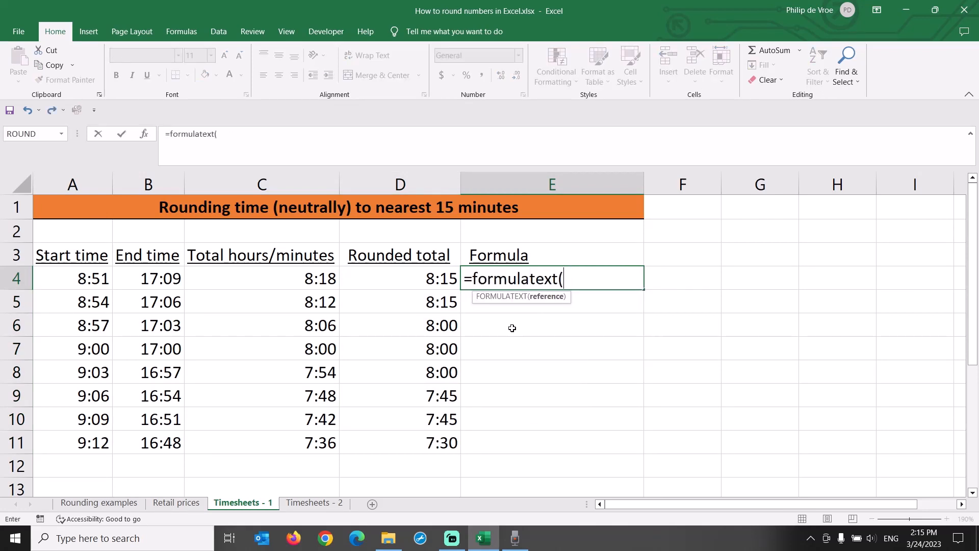
key(Left)
text())
key(Return)
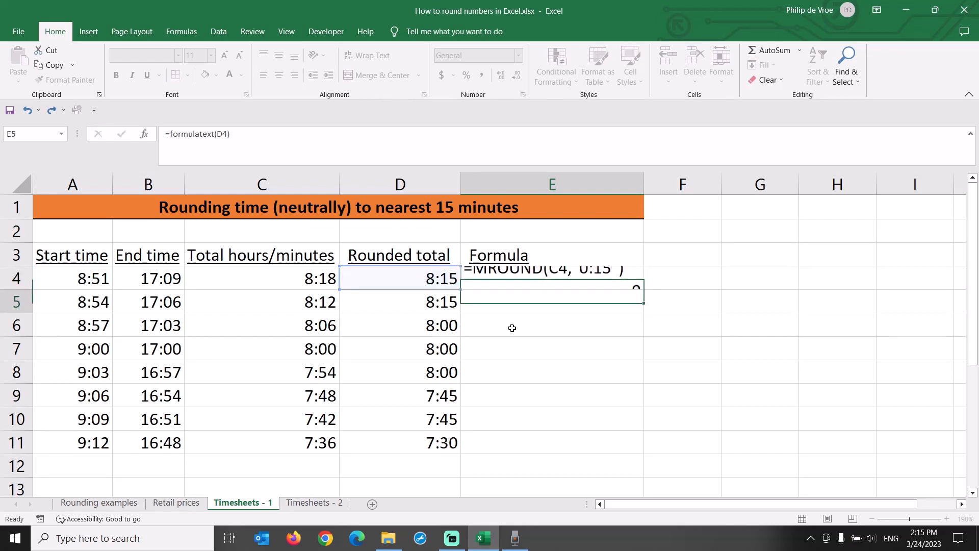
key(Up)
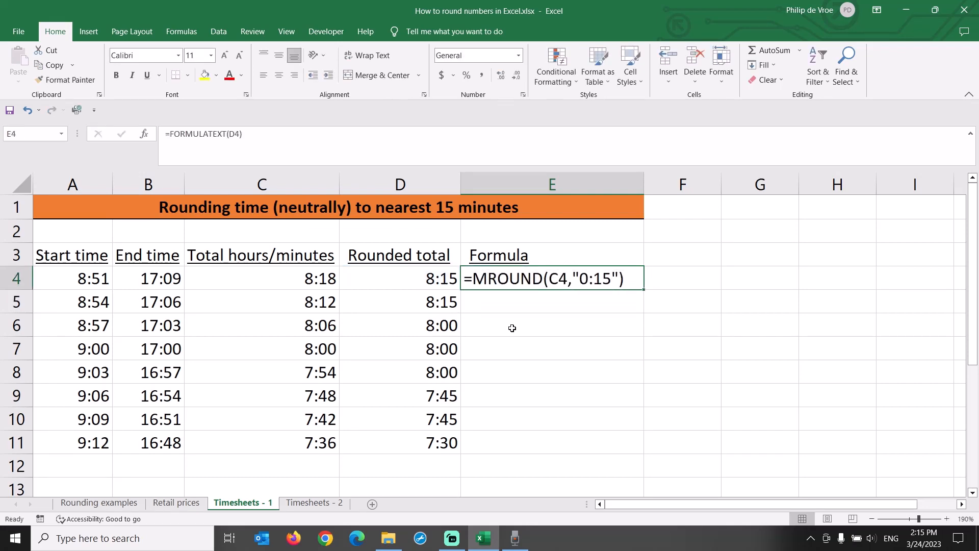
double_click(644, 289)
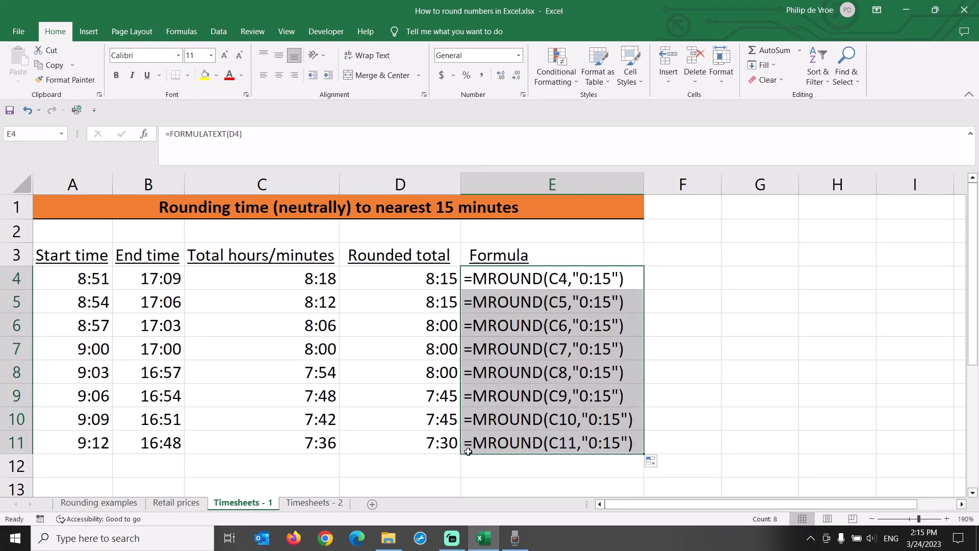
click(412, 373)
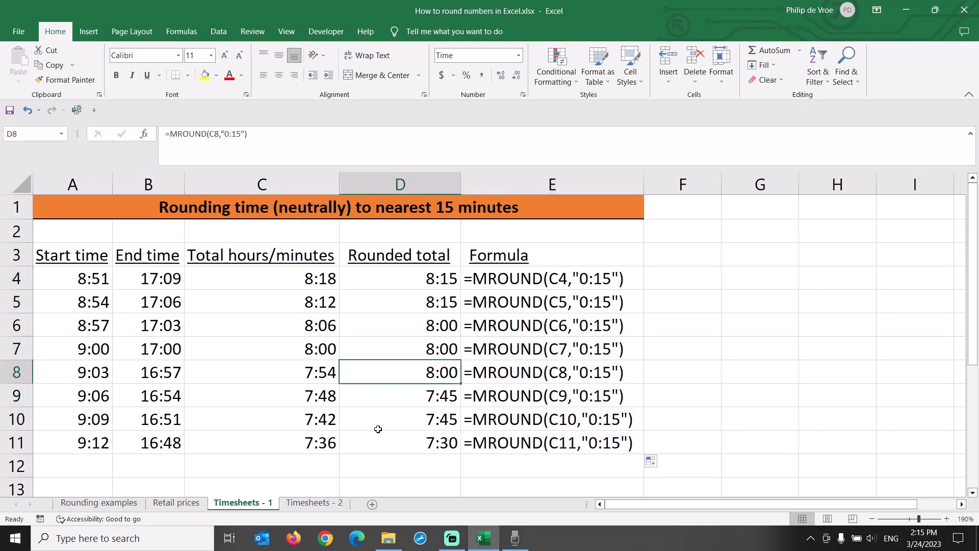
On the Timesheets - 2 sheet, enter =B4-A4 in C4 for the total time and fill it down to row 11.
click(327, 505)
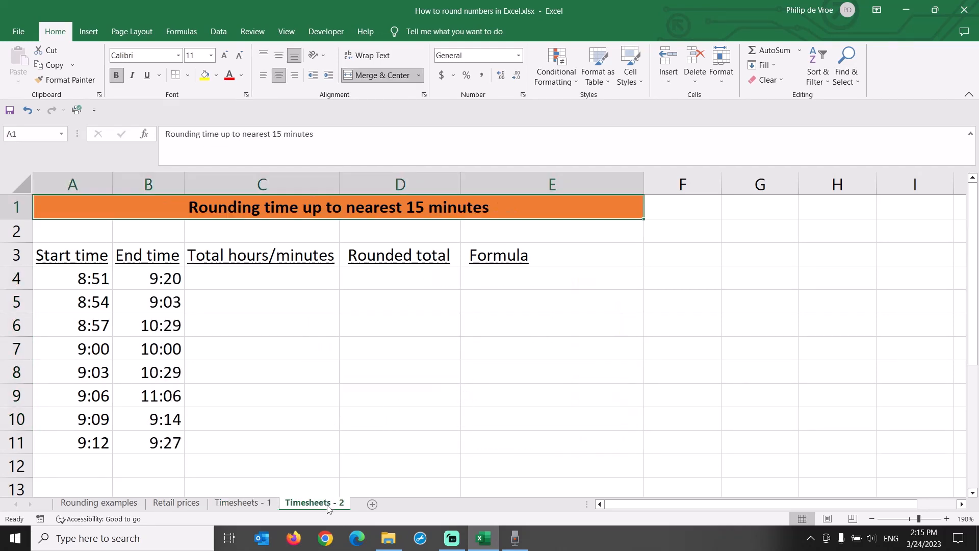
click(297, 284)
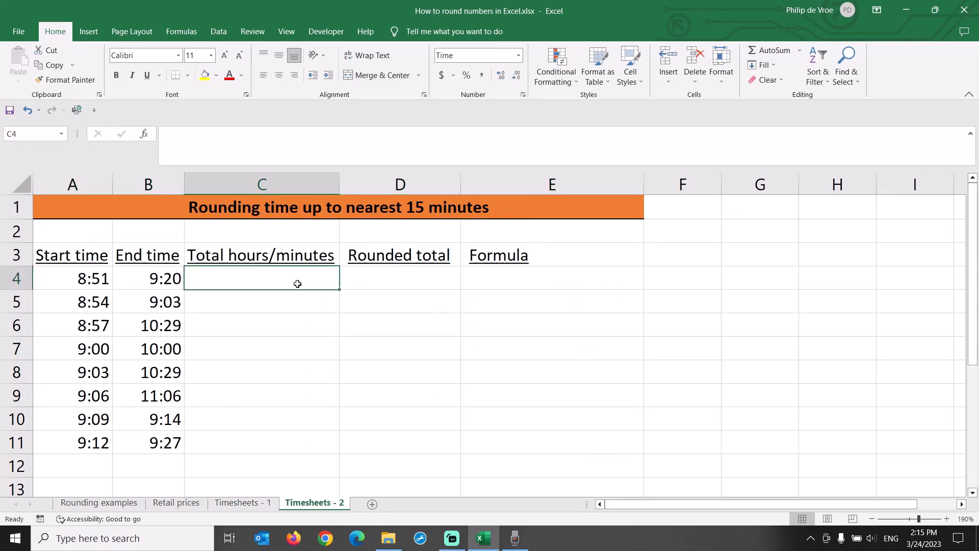
text(=)
key(Left)
text(-)
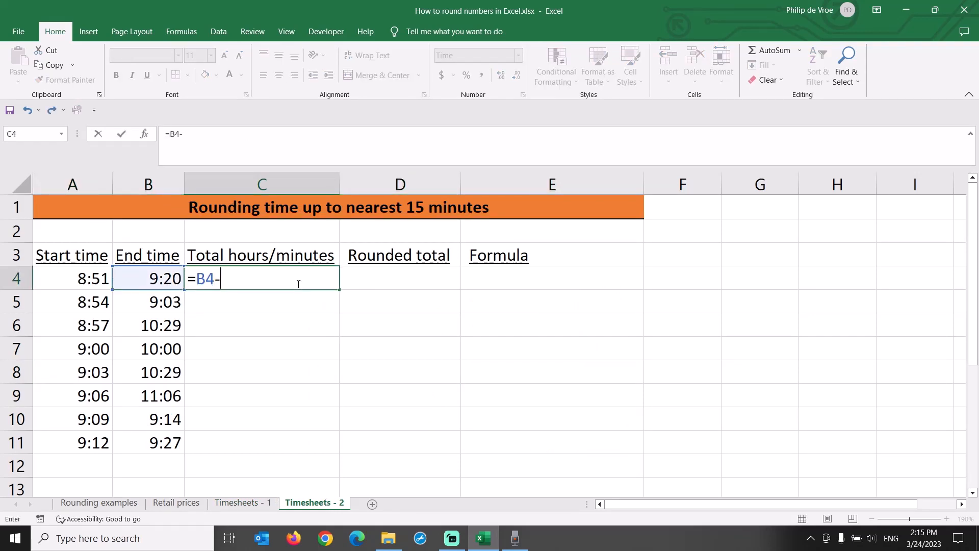
key(Left)
key(Left)
key(Return)
click(298, 284)
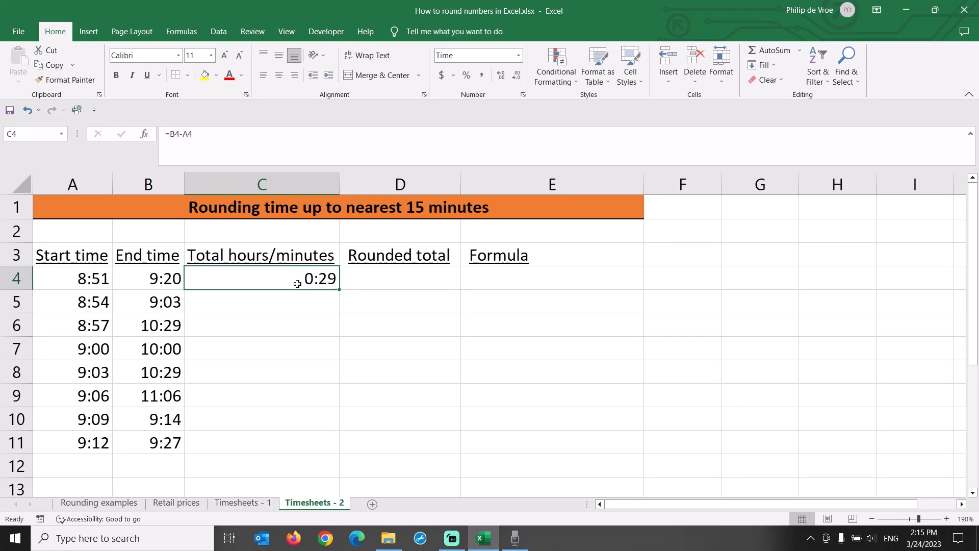
double_click(339, 290)
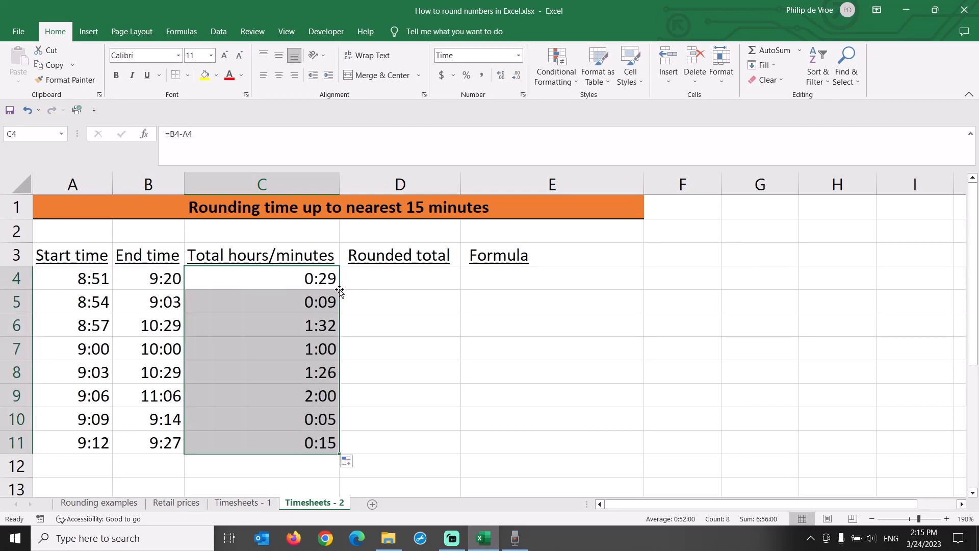
Enter =CEILING(C4,"0:15") in D4 to round the total up to 15 minutes, and fill it down to row 11.
click(378, 281)
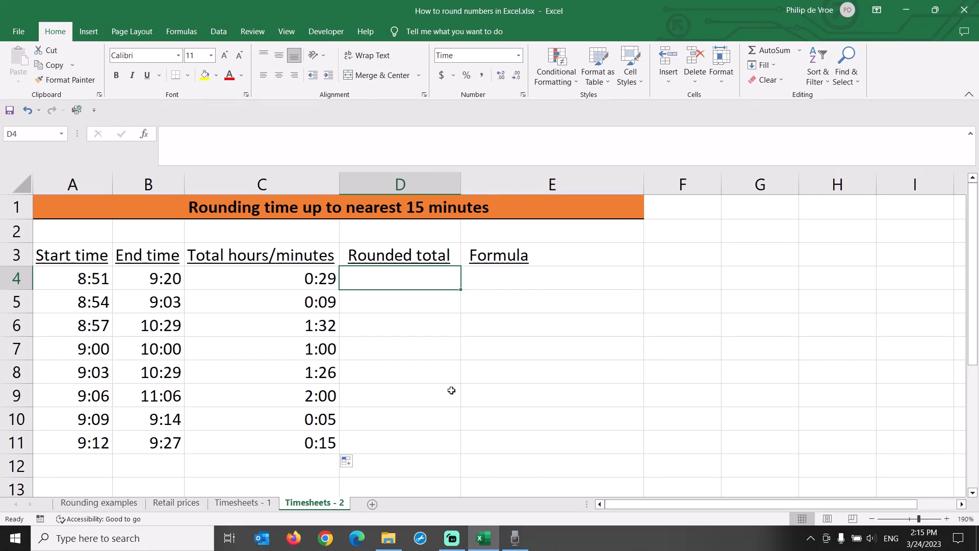
text(=)
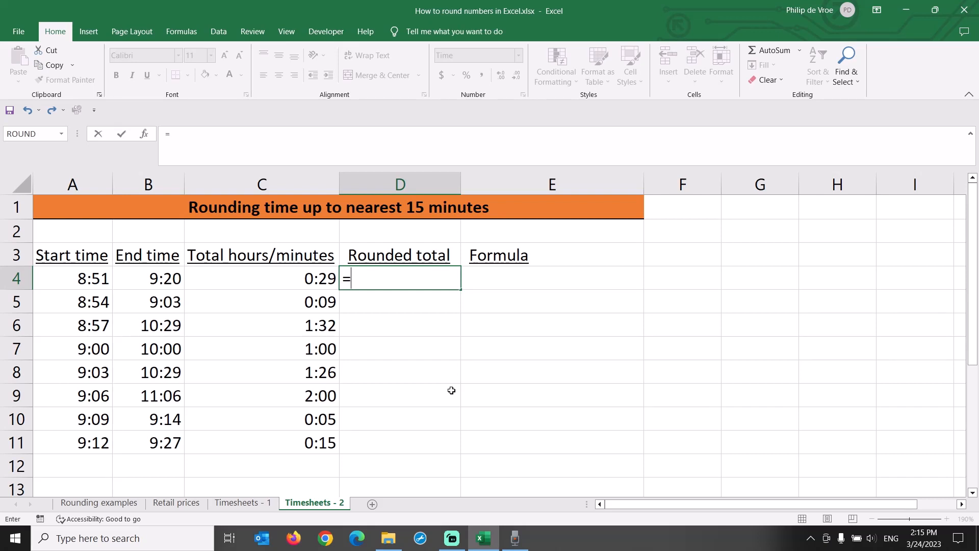
text(ceiling)
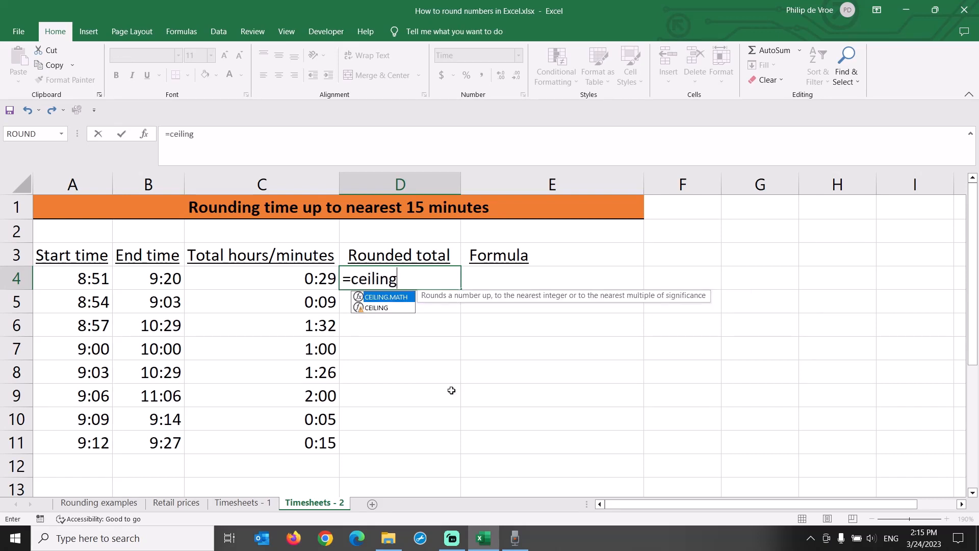
text(()
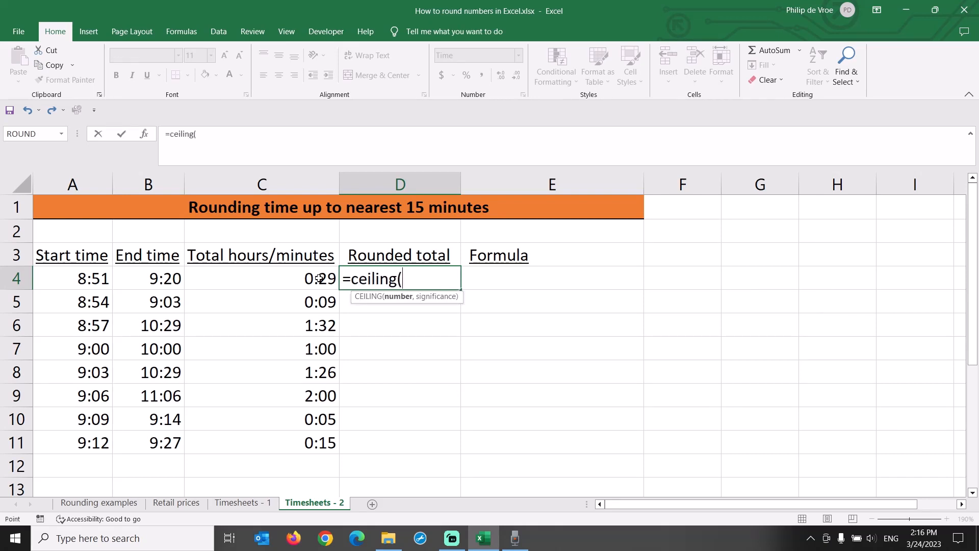
click(319, 278)
text(,)
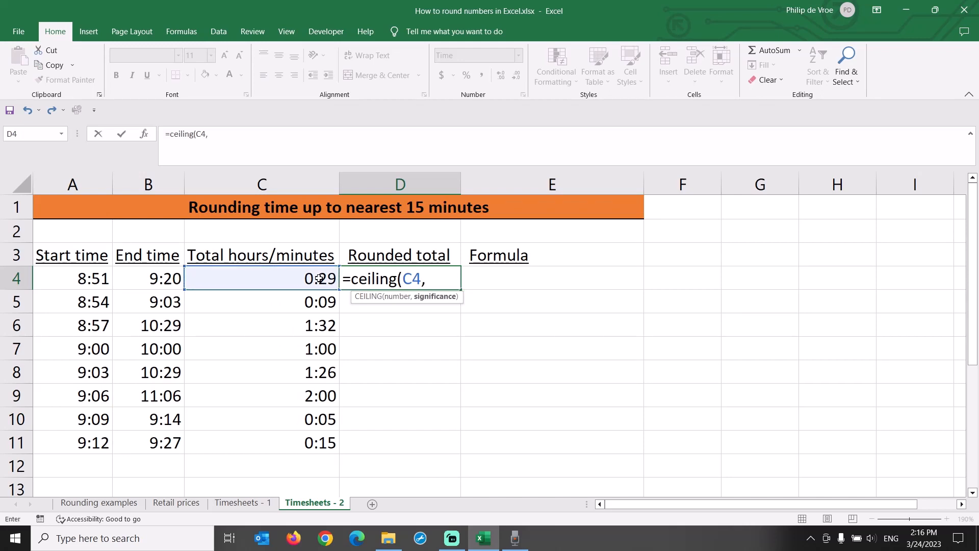
text("0:15"))
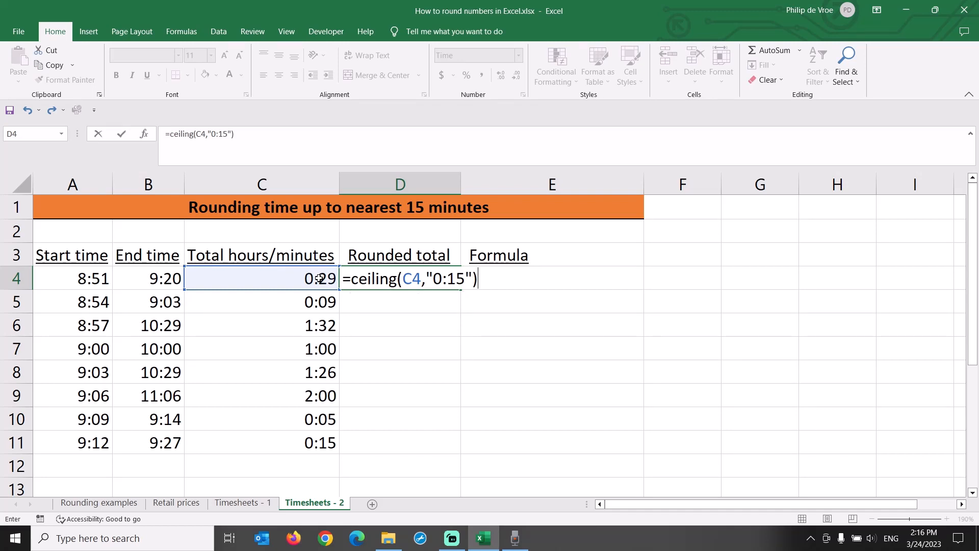
key(Return)
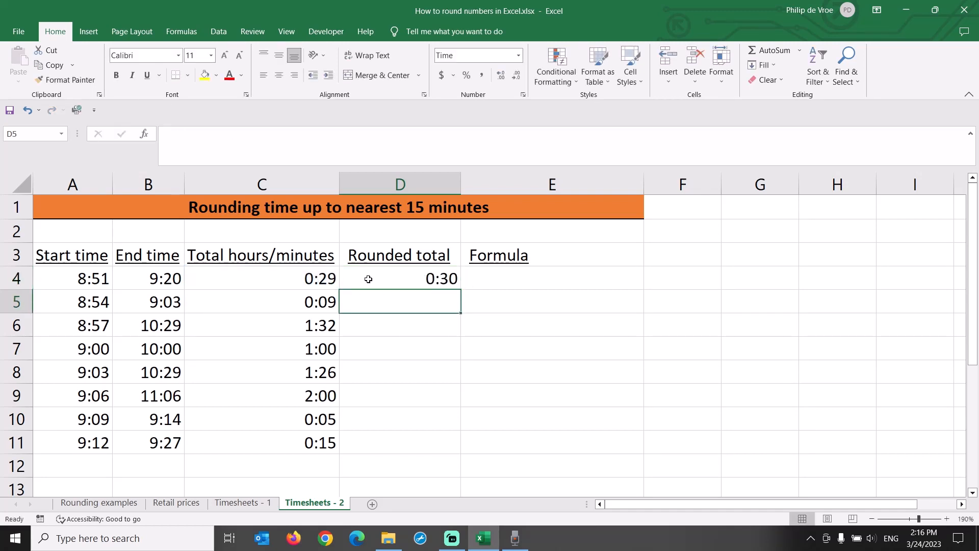
click(402, 284)
click(462, 294)
click(456, 282)
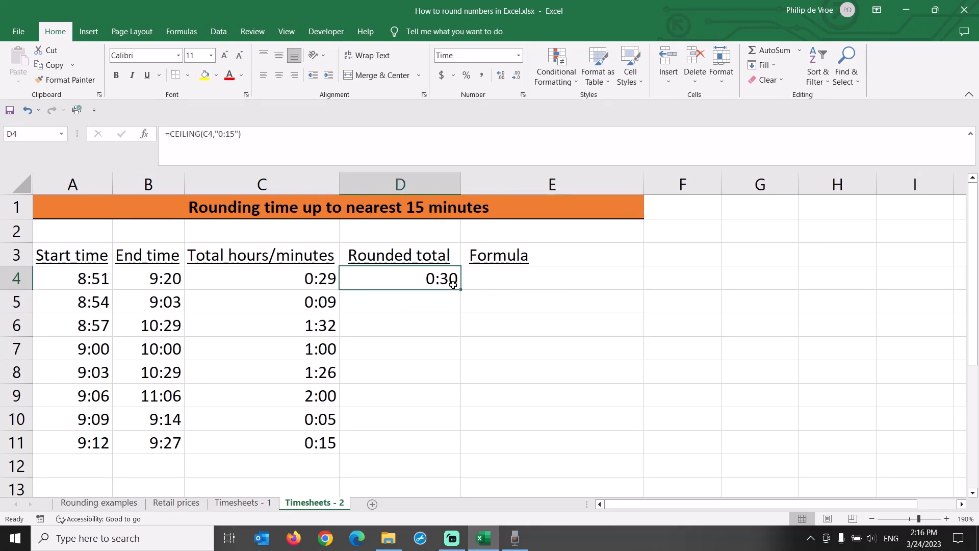
double_click(459, 289)
Show the CEILING formula as text with =formulatext(D4) in E4 and fill it down to row 11.
click(485, 278)
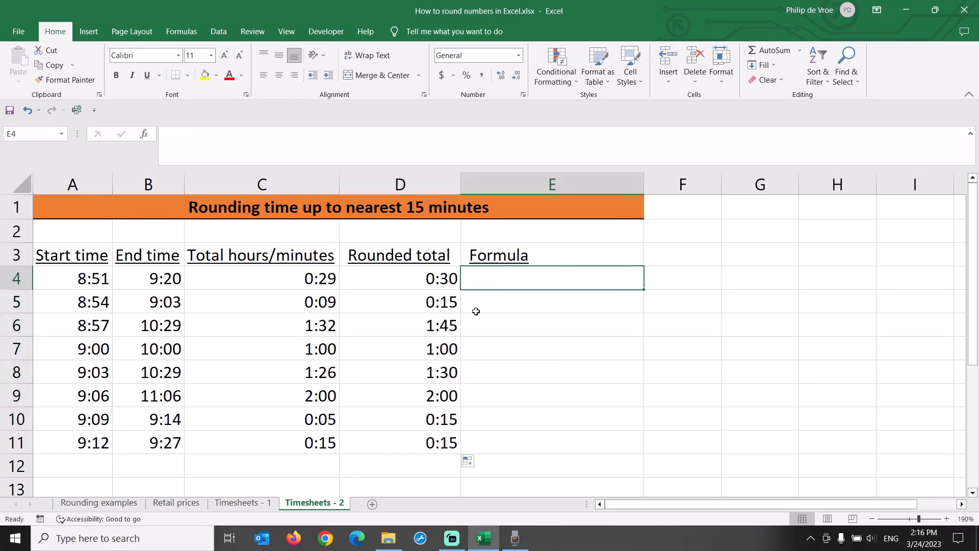
text(=formula)
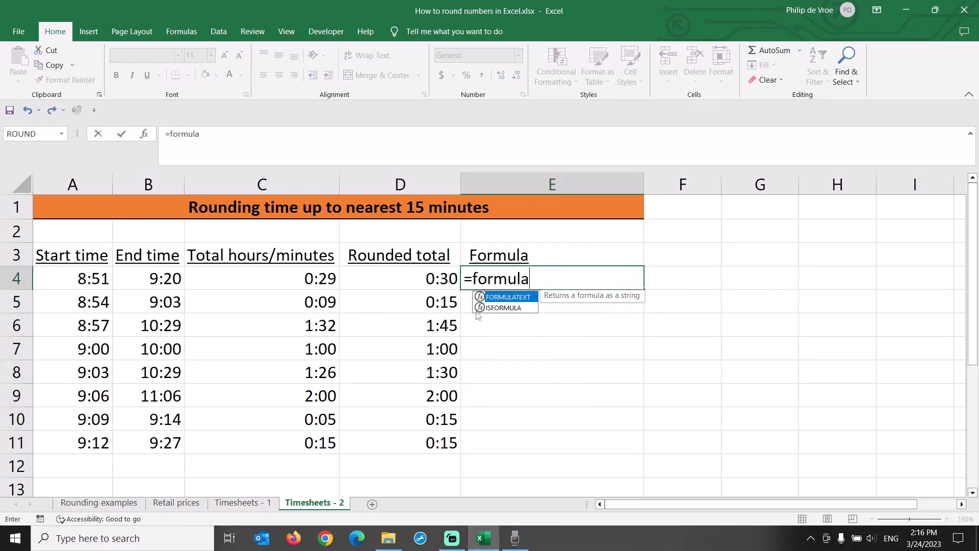
text(text)
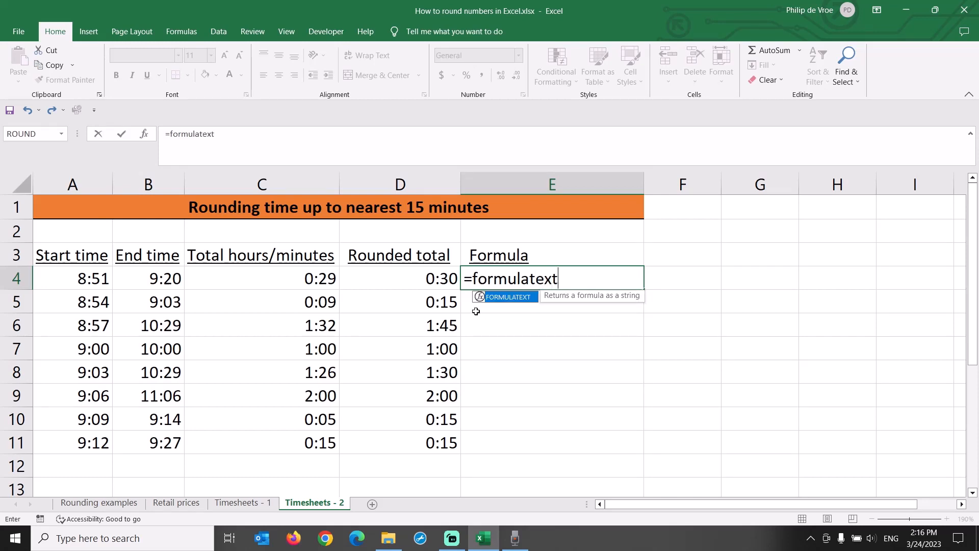
text((D4))
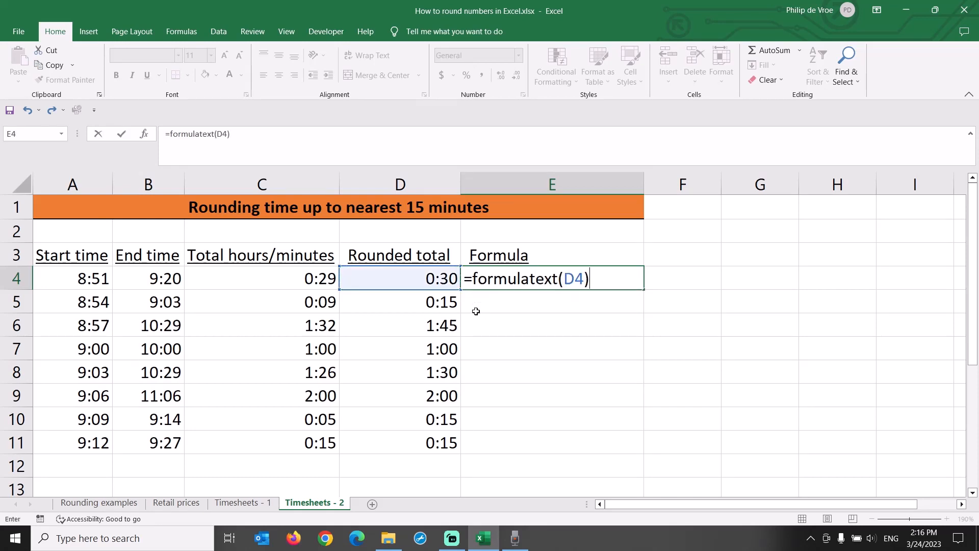
key(Return)
key(Up)
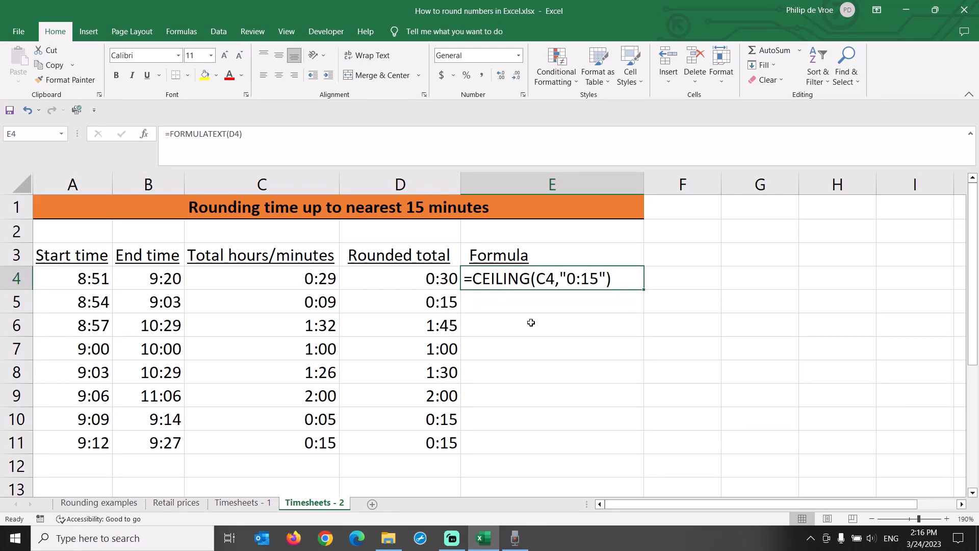
double_click(643, 289)
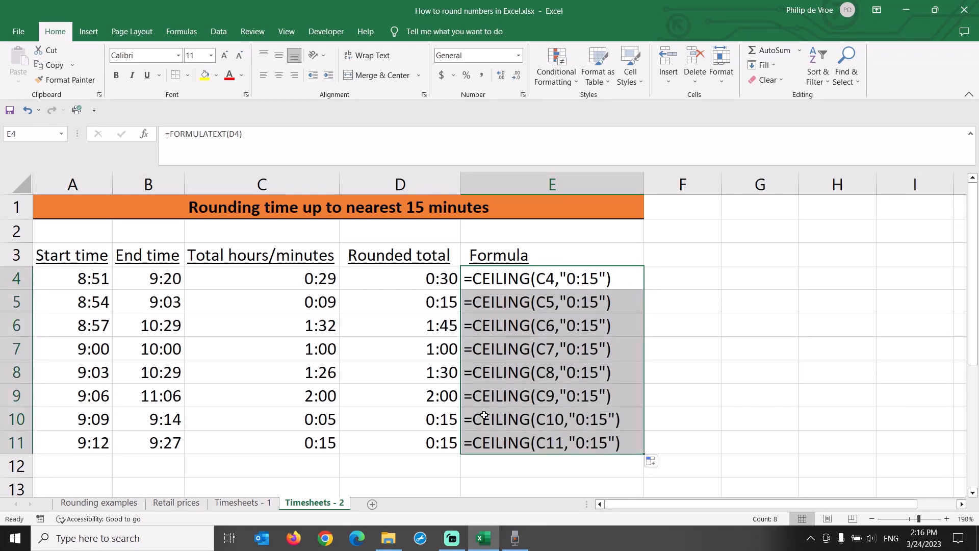
click(415, 255)
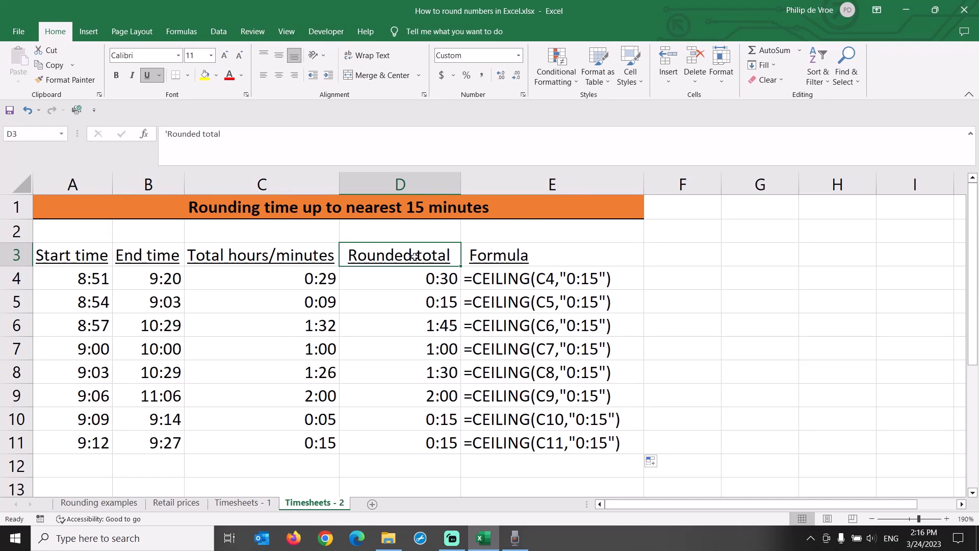